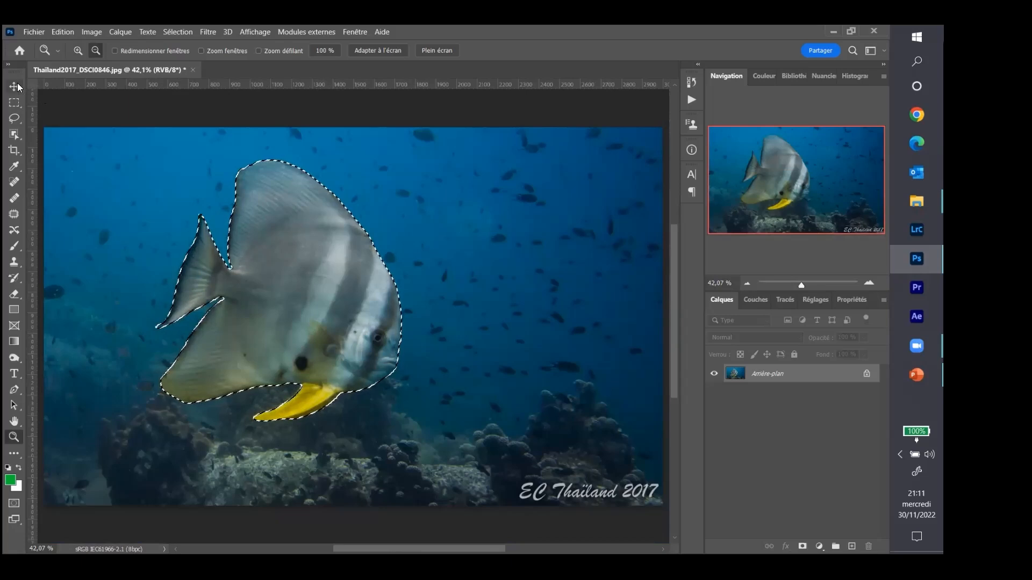
# Step: Try moving the selected fish rightward on the background layer, deselect it and attempt another move, and undo these changes
pyautogui.click(14, 86)
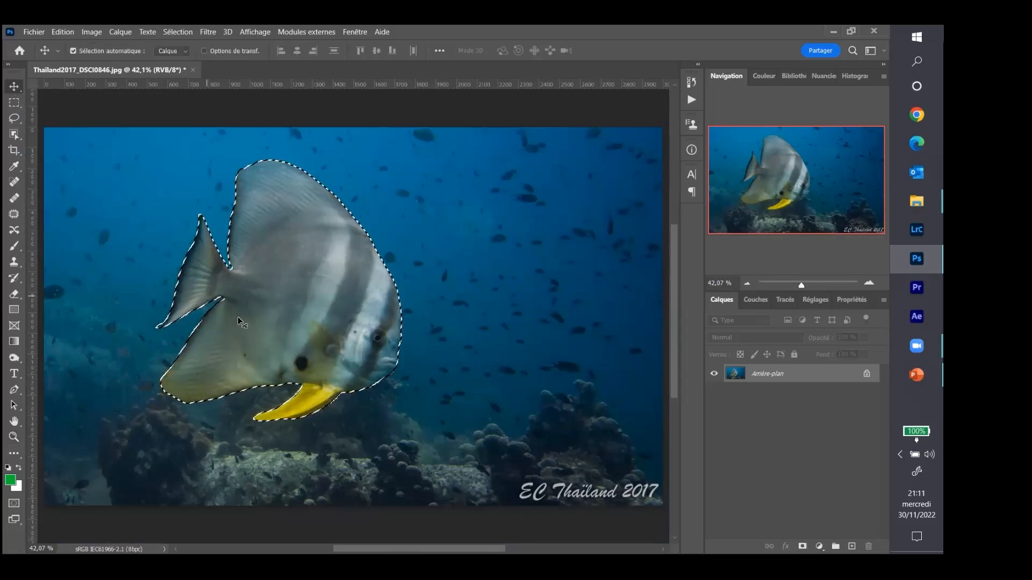
pyautogui.moveTo(338, 324); pyautogui.dragTo(465, 315)
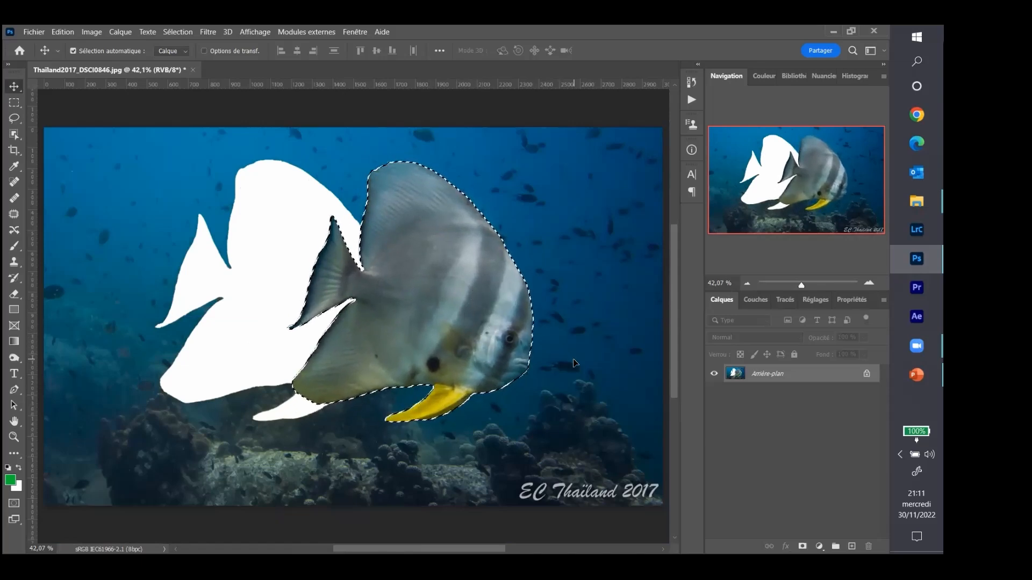
pyautogui.hotkey('ctrl', 'd')
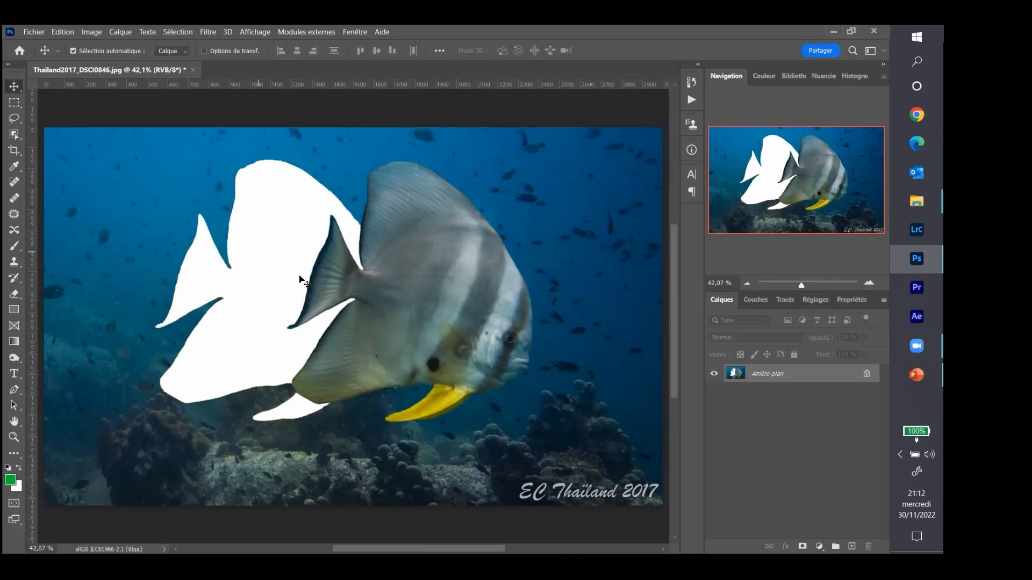
pyautogui.moveTo(450, 321); pyautogui.dragTo(450, 308)
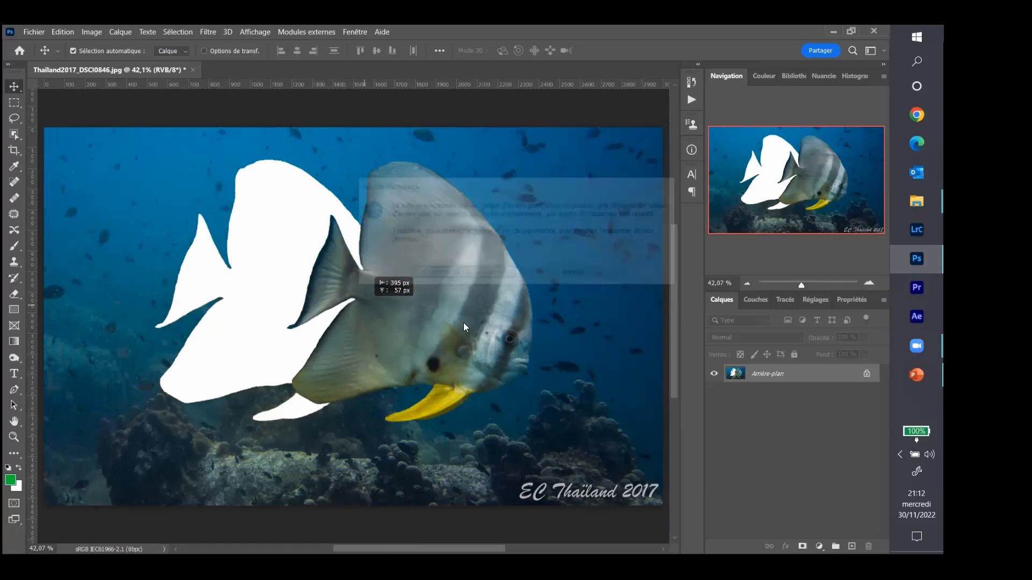
pyautogui.click(576, 275)
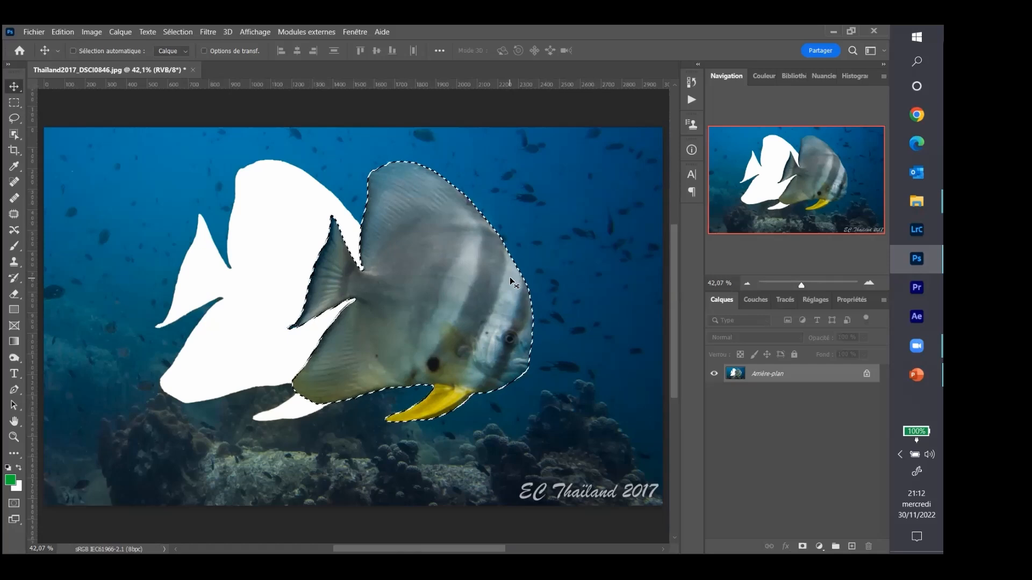
pyautogui.hotkey('ctrl', 'z')
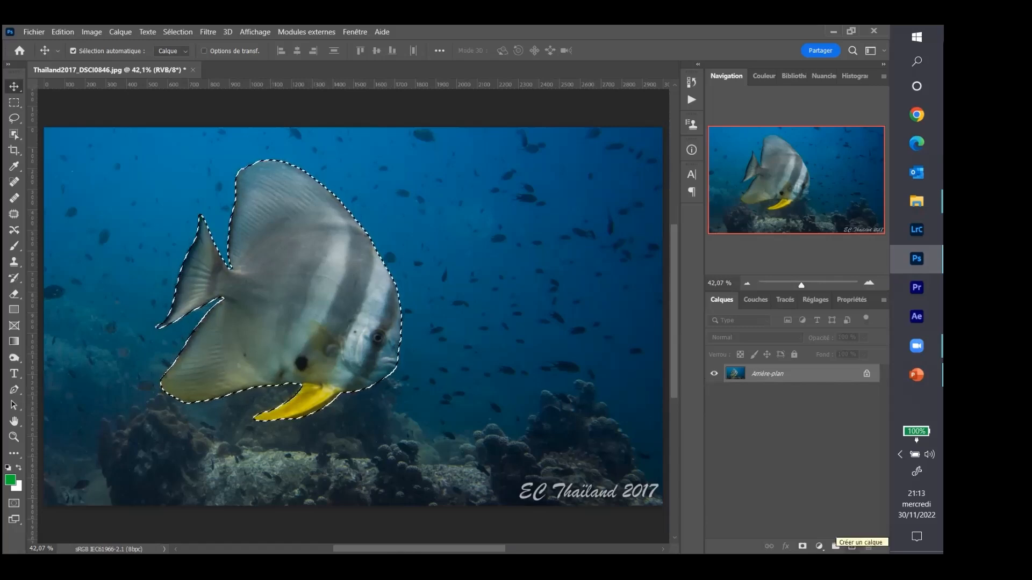
# Step: Add five new empty layers above the background and clear the fish selection
pyautogui.click(852, 546)
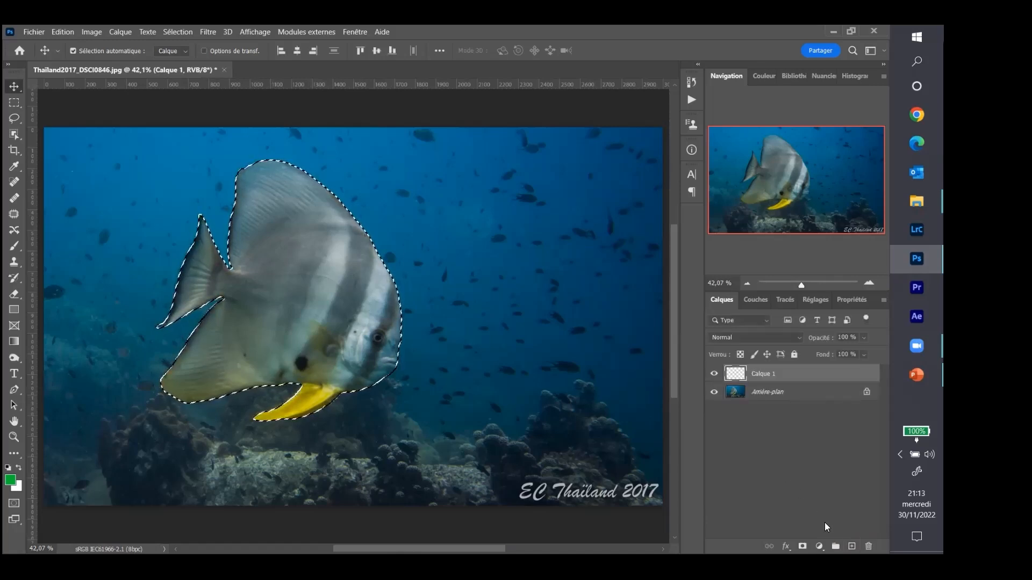
pyautogui.click(852, 546)
pyautogui.click(852, 546)
pyautogui.click(851, 546)
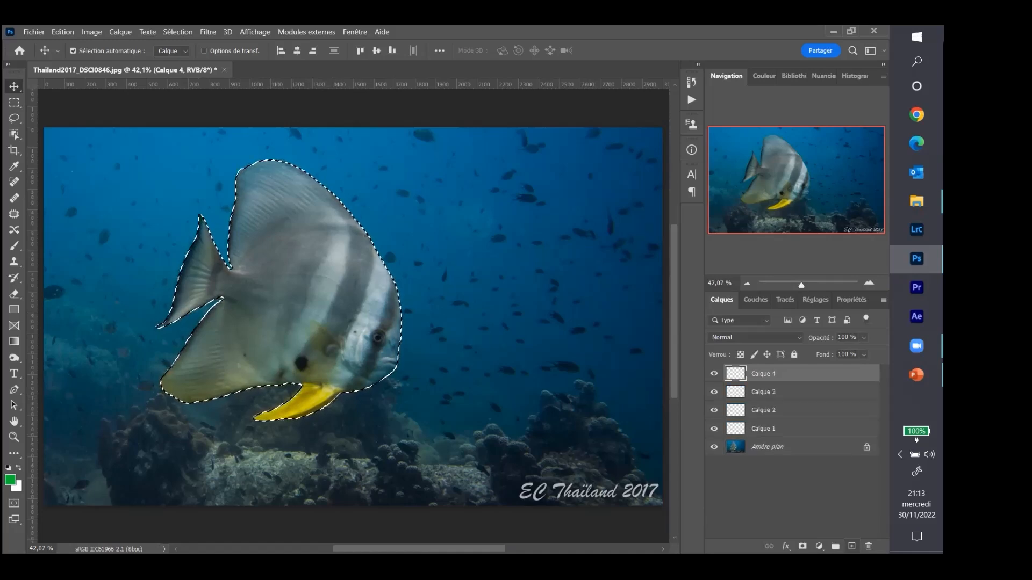
pyautogui.click(852, 546)
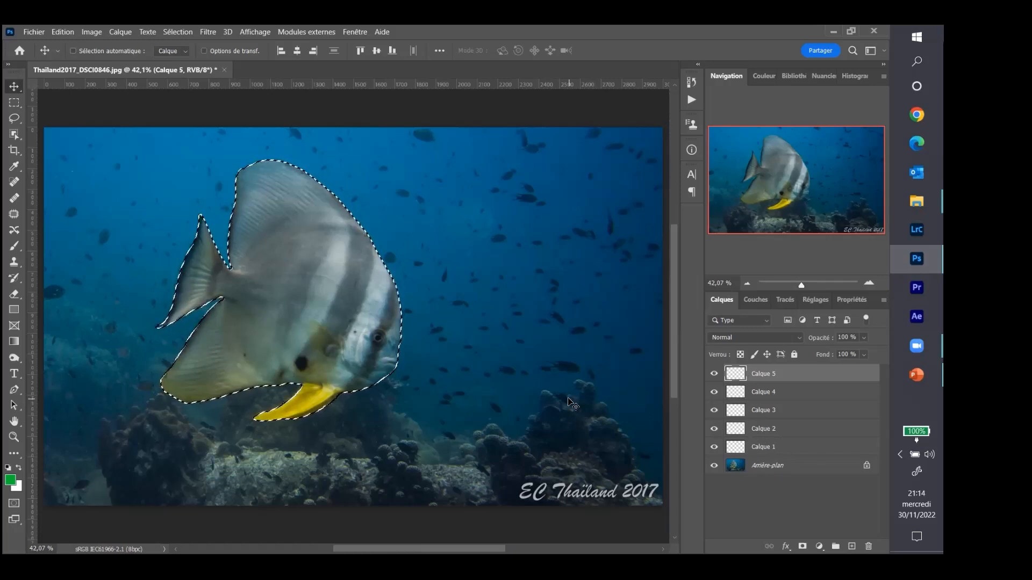
pyautogui.hotkey('ctrl', 'd')
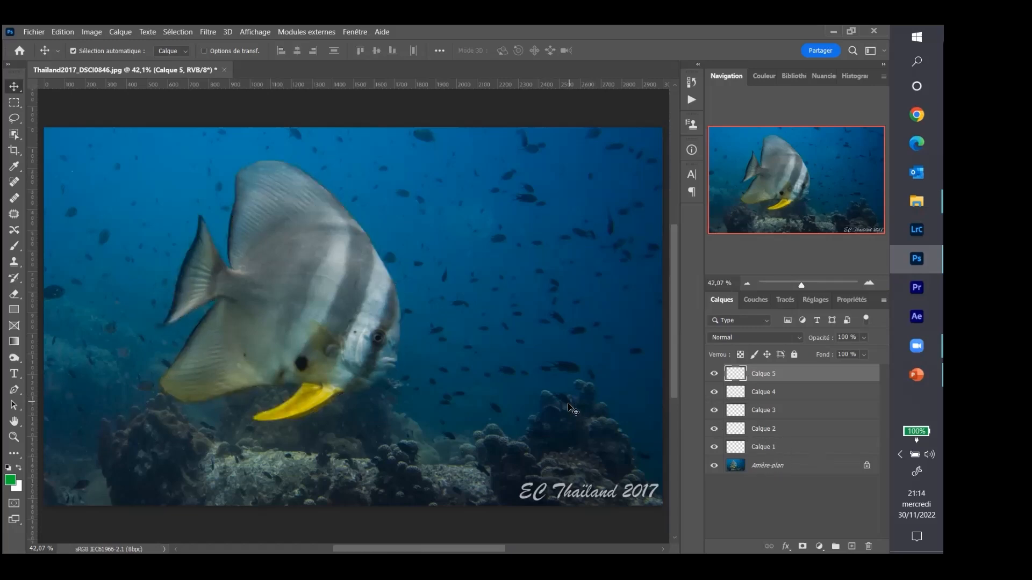
# Step: Paint the letters "OK" in green across the fish on layer Calque 1 with the Brush tool
pyautogui.click(756, 449)
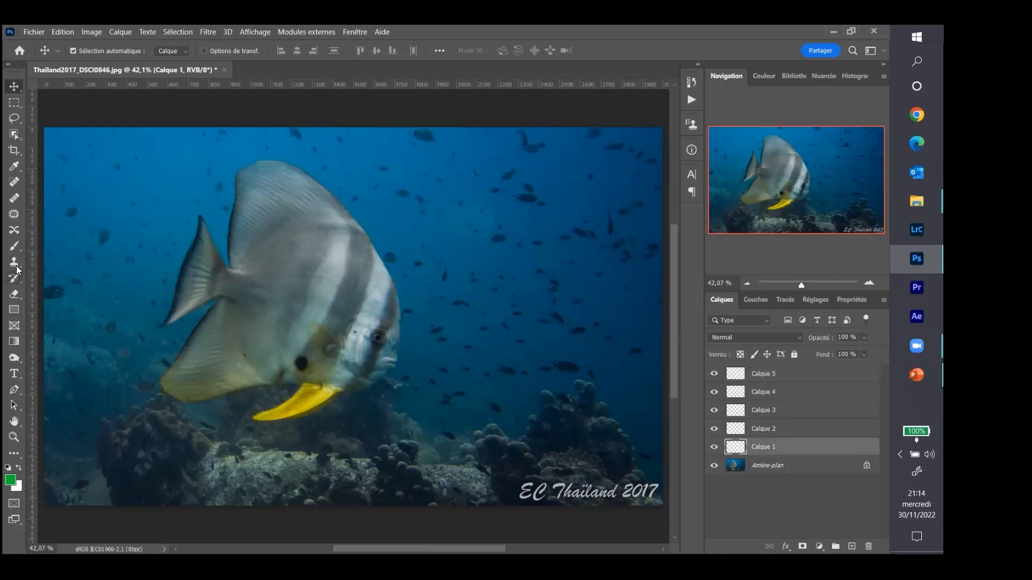
pyautogui.click(14, 247)
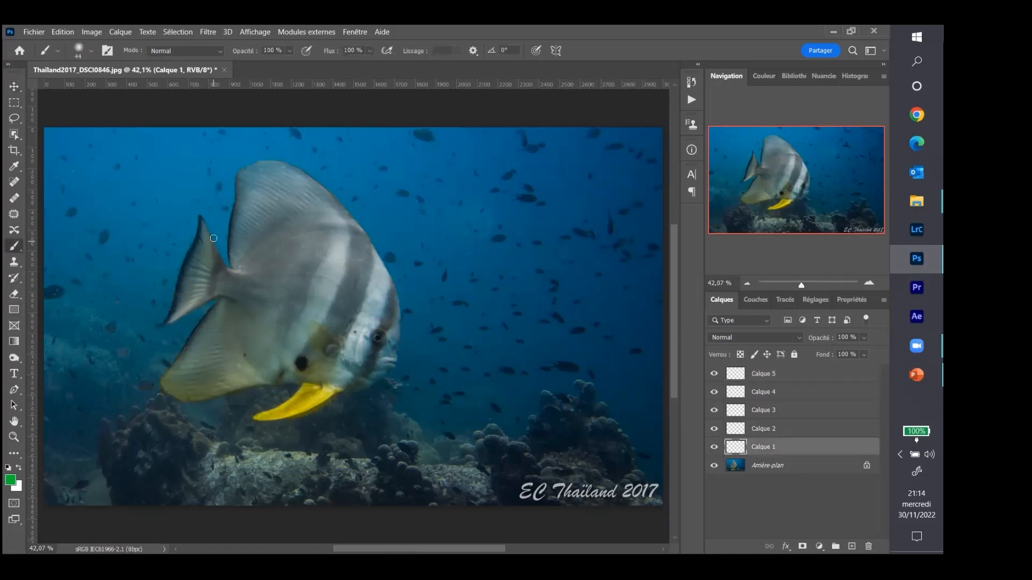
pyautogui.moveTo(257, 218)
pyautogui.mouseDown()
pyautogui.moveTo(236, 230)
pyautogui.moveTo(305, 252)
pyautogui.moveTo(231, 210)
pyautogui.mouseUp()
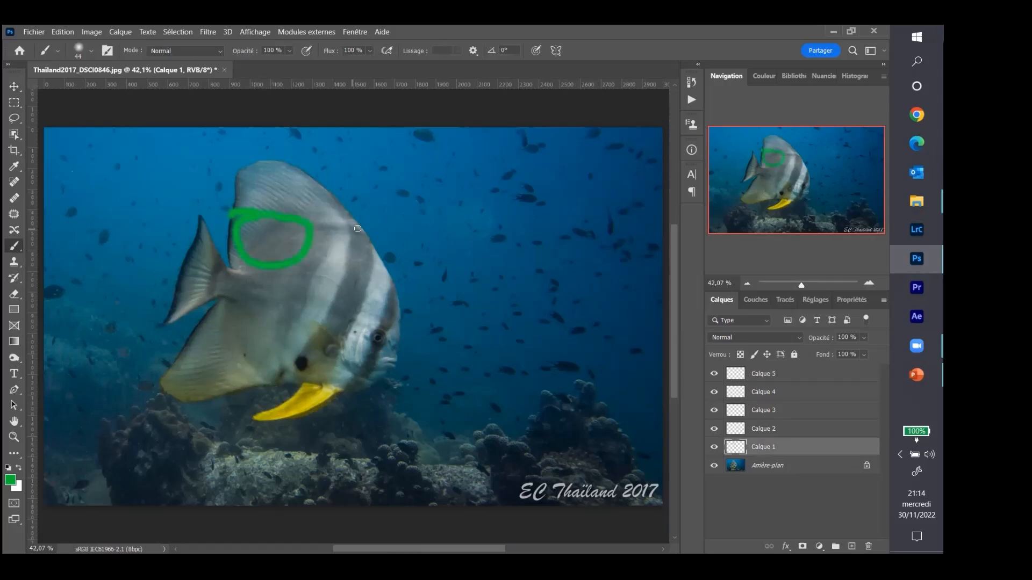
pyautogui.moveTo(326, 217)
pyautogui.mouseDown()
pyautogui.moveTo(326, 279)
pyautogui.moveTo(374, 303)
pyautogui.mouseUp()
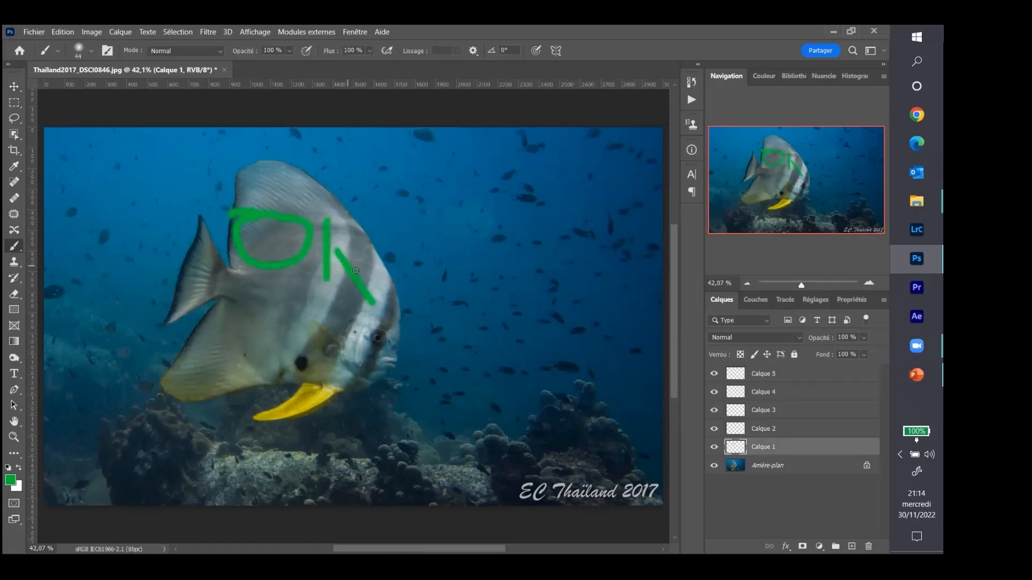
pyautogui.moveTo(350, 268); pyautogui.dragTo(471, 209)
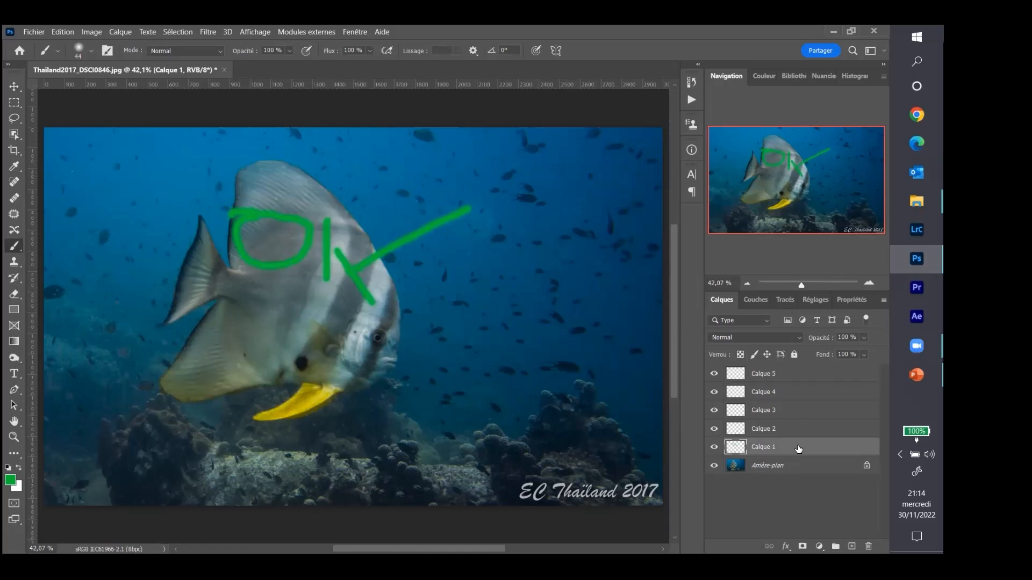
# Step: Set the foreground color to red and paint a large oval around the green "OK" on layer Calque 2
pyautogui.click(761, 430)
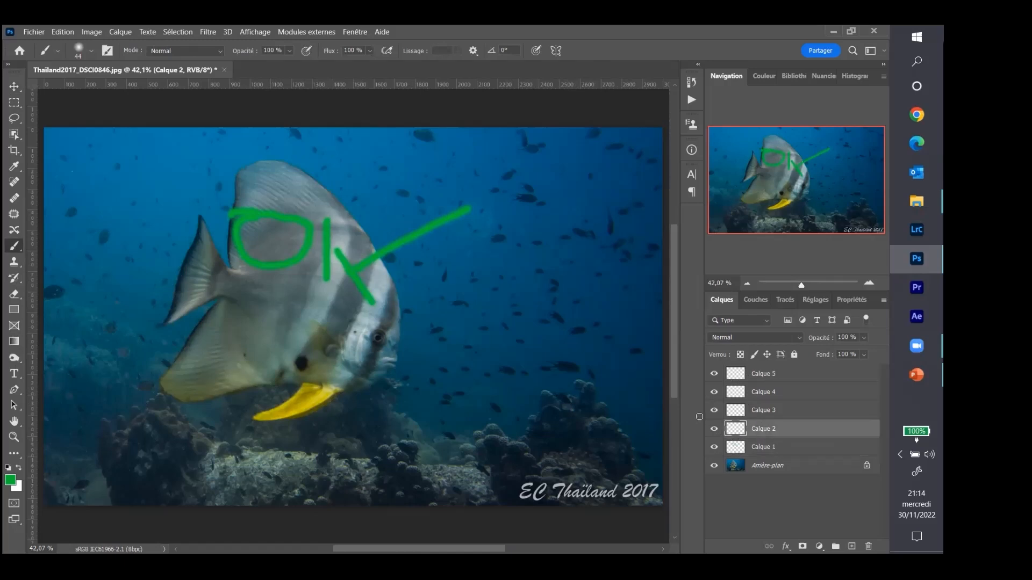
pyautogui.click(10, 480)
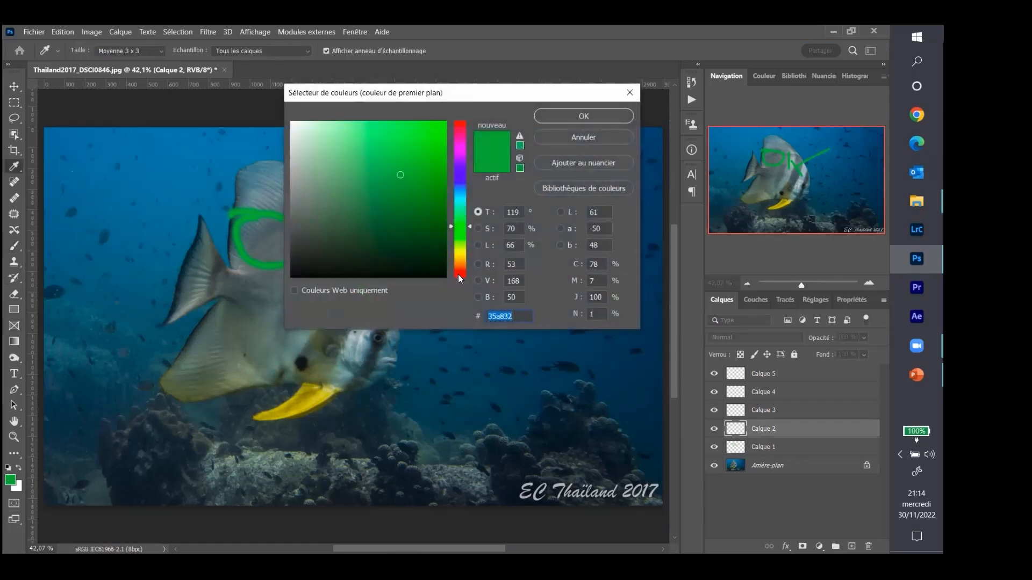
pyautogui.click(458, 274)
pyautogui.click(587, 117)
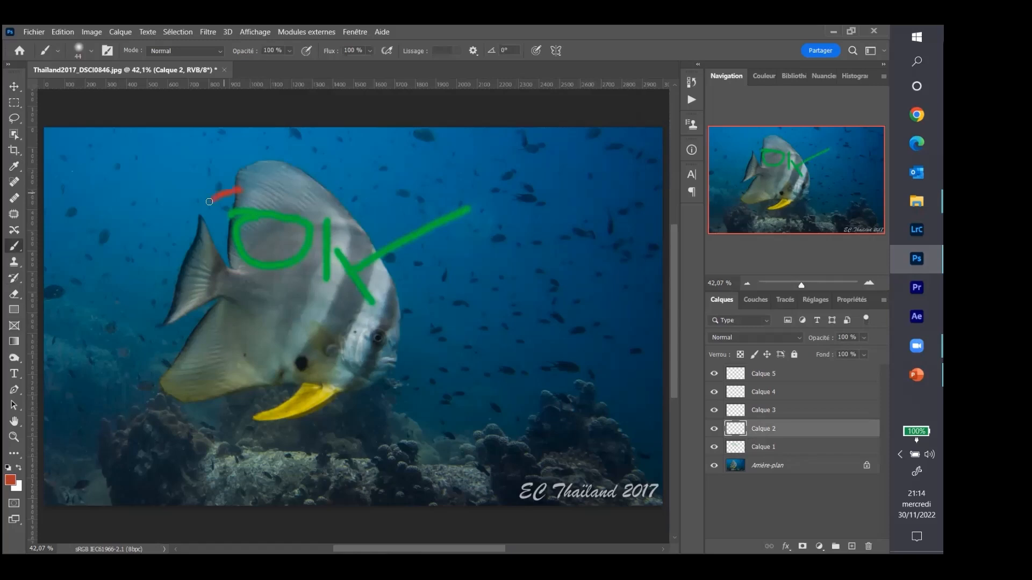
pyautogui.moveTo(209, 201)
pyautogui.mouseDown()
pyautogui.moveTo(220, 277)
pyautogui.moveTo(278, 317)
pyautogui.moveTo(346, 325)
pyautogui.moveTo(466, 293)
pyautogui.moveTo(530, 212)
pyautogui.moveTo(452, 181)
pyautogui.moveTo(353, 169)
pyautogui.moveTo(226, 196)
pyautogui.mouseUp()
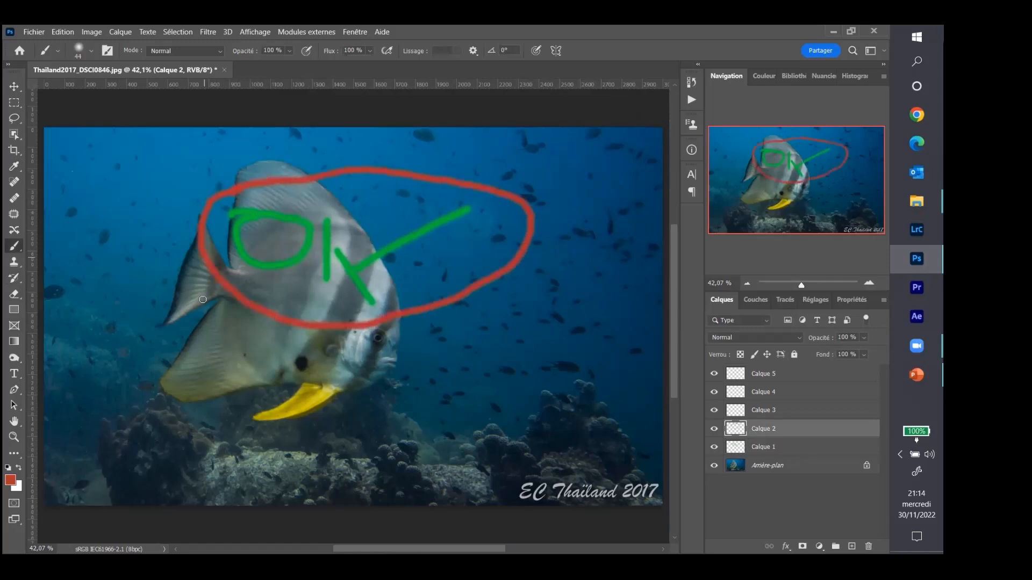
# Step: Cross out the green "OK" with two diagonal red brush strokes on layer Calque 2
pyautogui.click(783, 467)
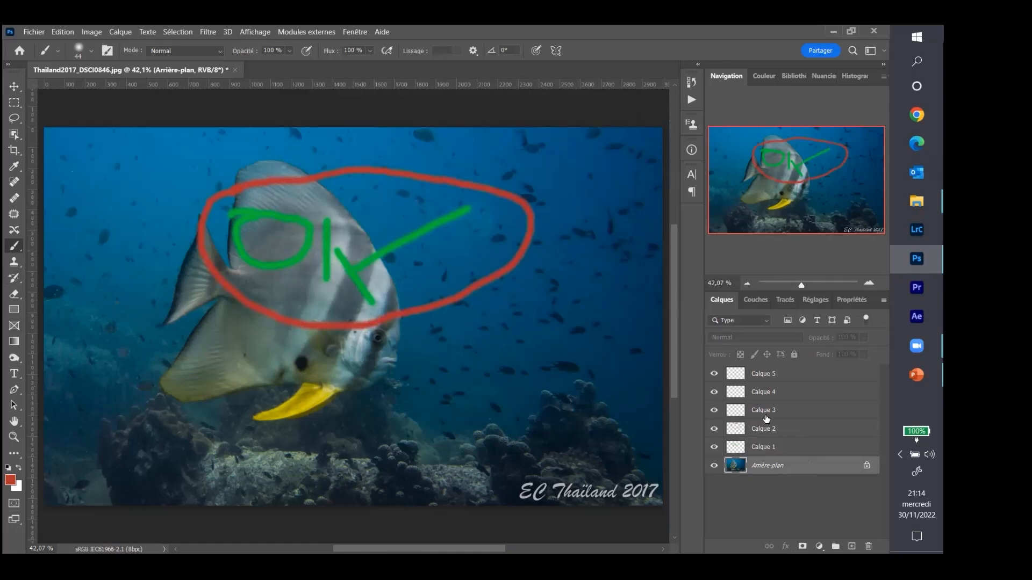
pyautogui.click(811, 430)
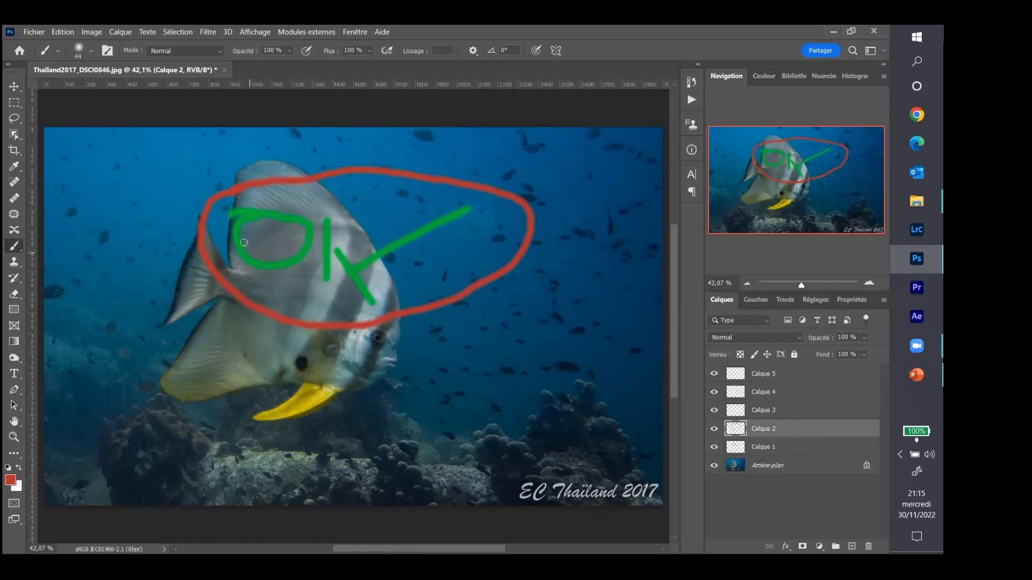
pyautogui.moveTo(253, 191); pyautogui.dragTo(374, 310)
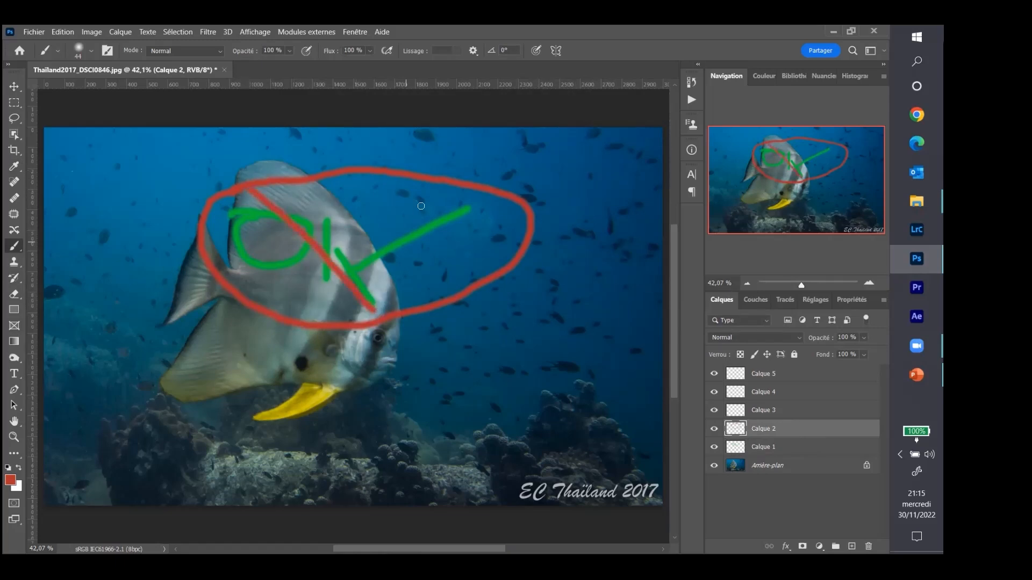
pyautogui.moveTo(428, 193); pyautogui.dragTo(240, 279)
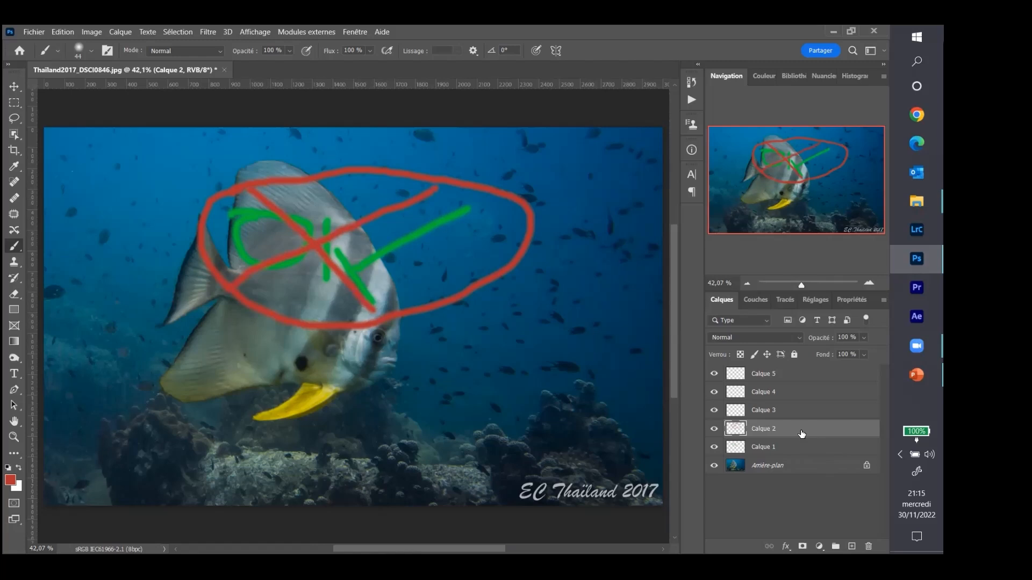
# Step: Move layer Calque 2 directly beneath Calque 1 in the stack and unlock the background layer
pyautogui.moveTo(801, 429); pyautogui.dragTo(803, 460)
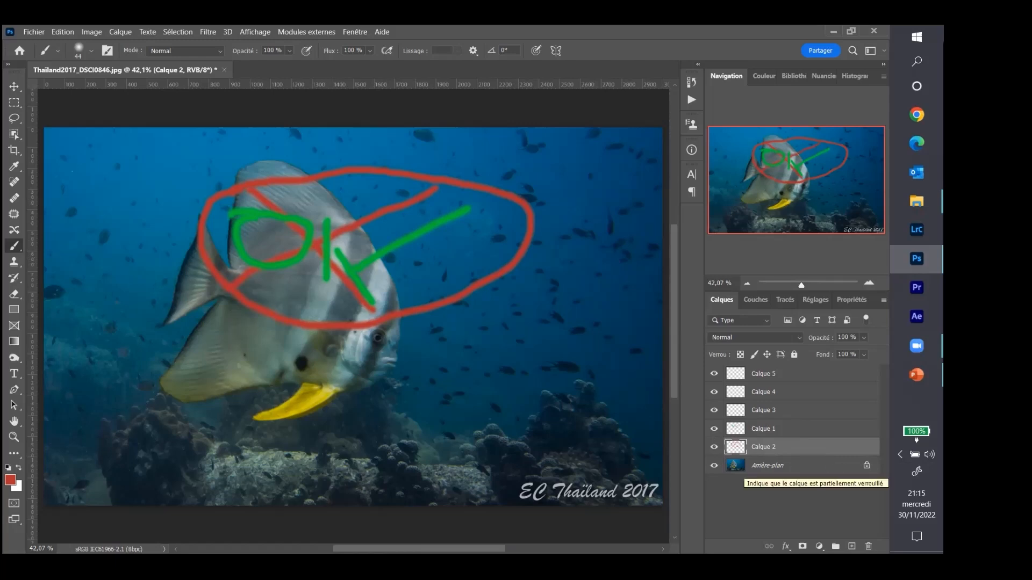
pyautogui.click(866, 465)
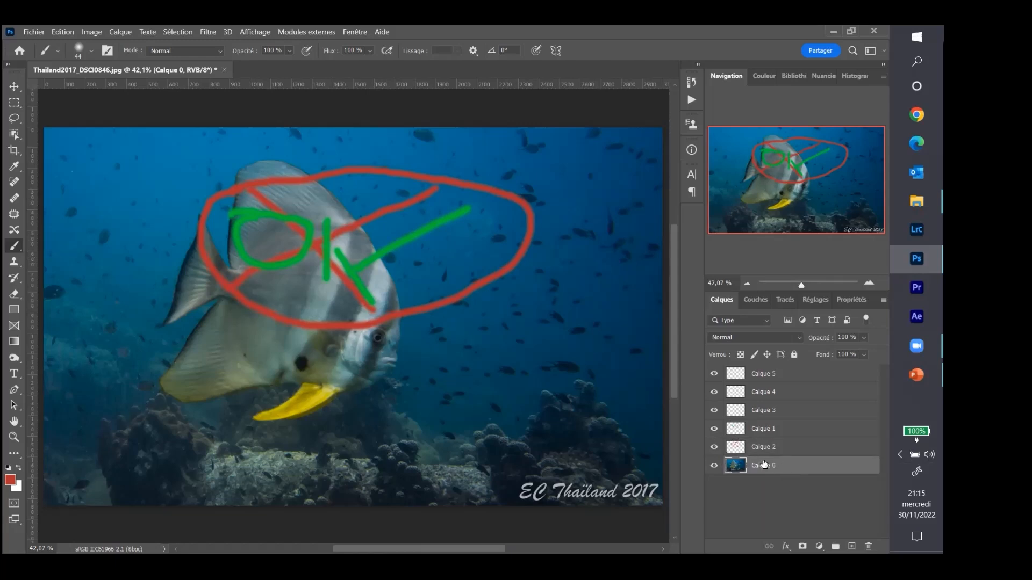
pyautogui.click(126, 32)
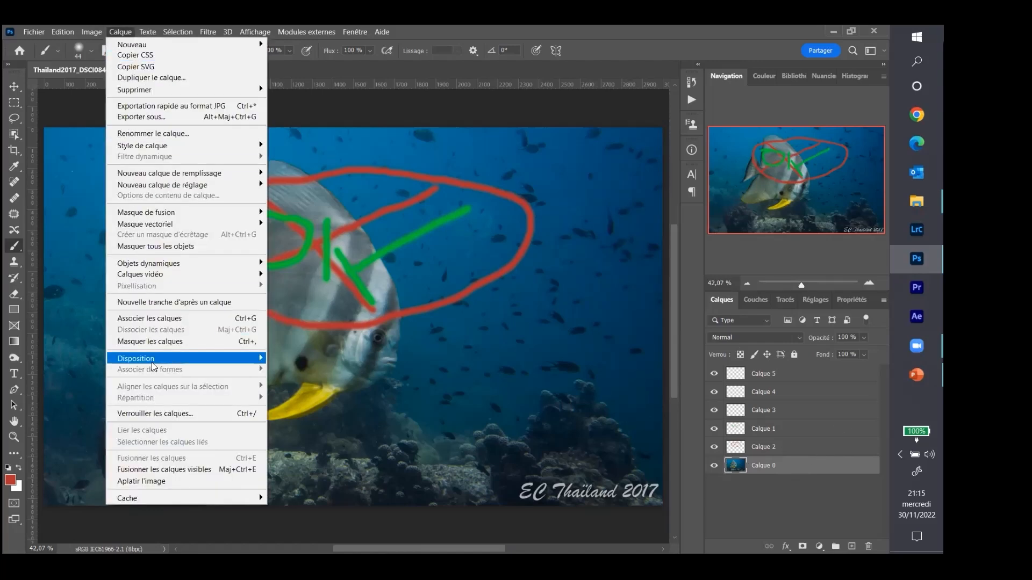
pyautogui.rightClick(795, 466)
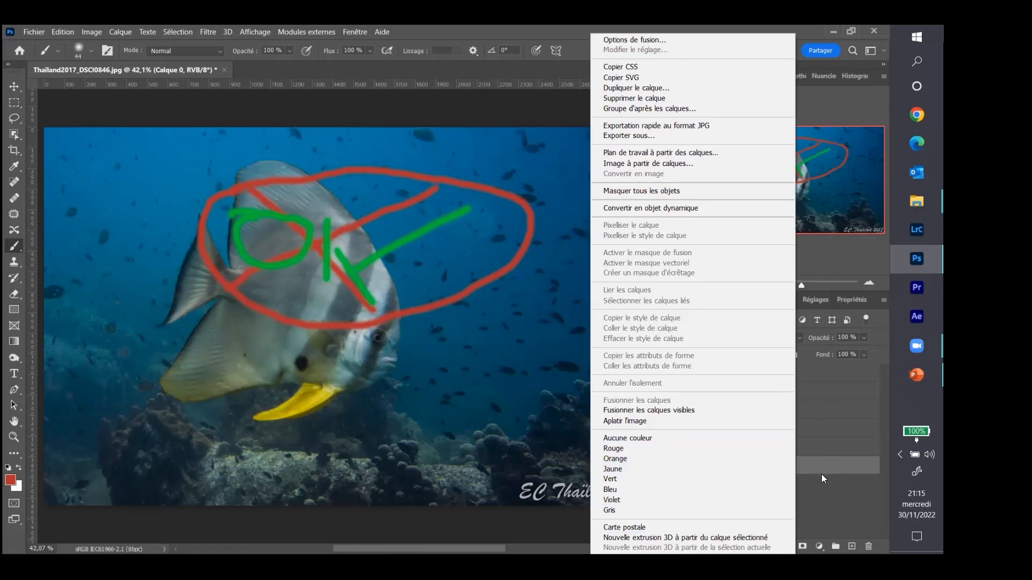
pyautogui.click(831, 528)
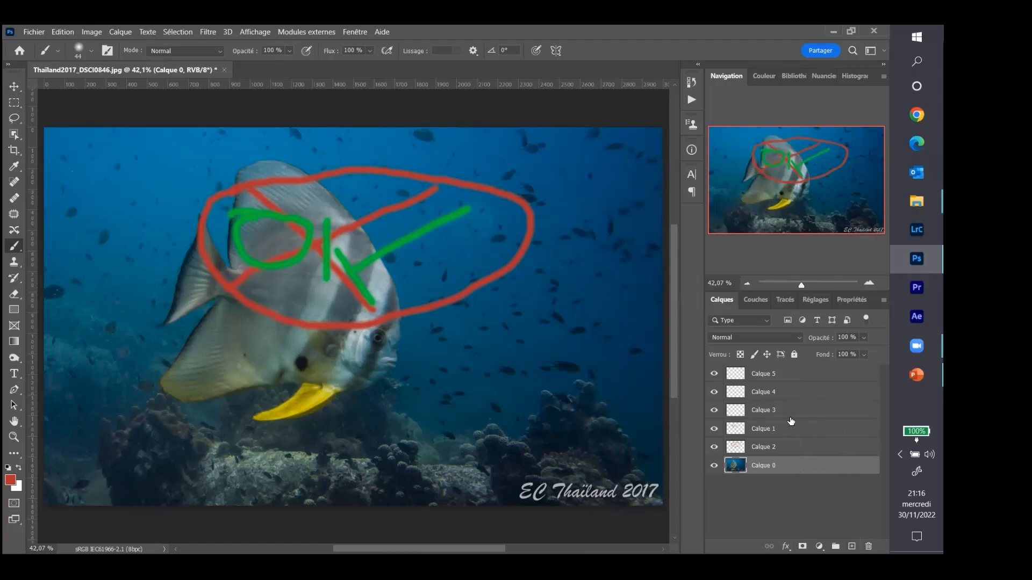
# Step: Select layers Calque 1 and Calque 2 together, and switch the selection to Calque 3 alone
pyautogui.click(795, 376)
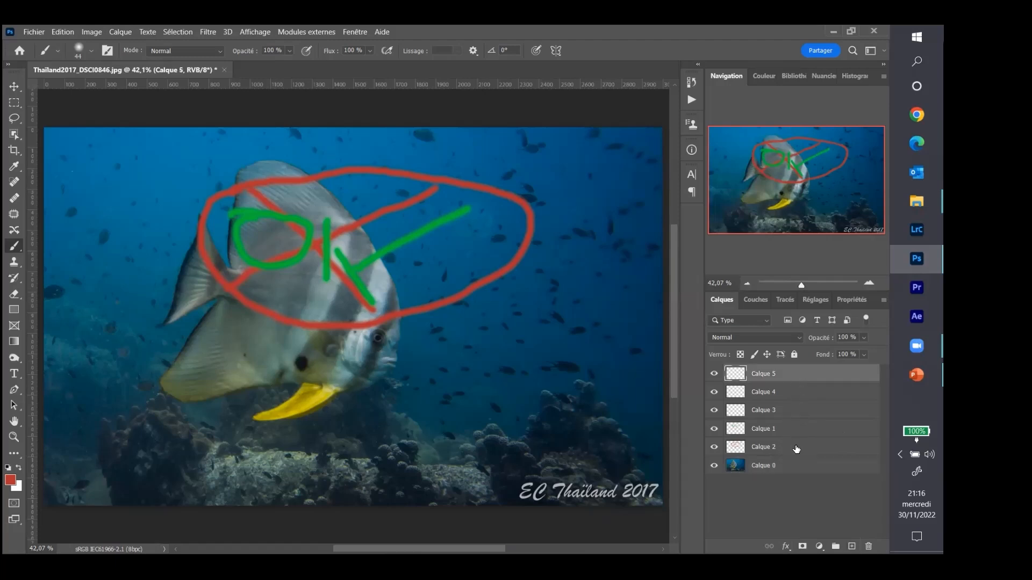
pyautogui.click(794, 430)
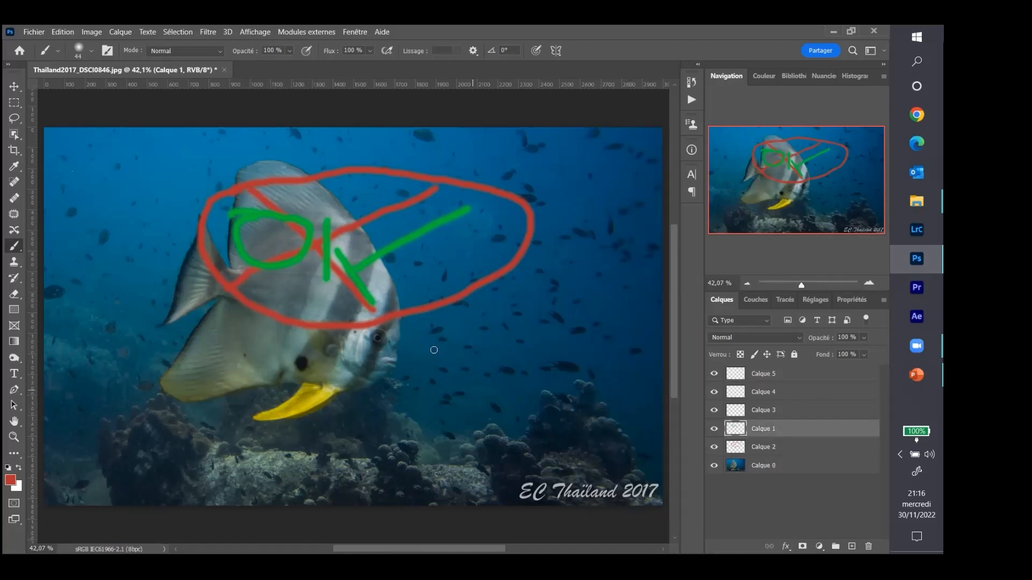
pyautogui.keyDown('shift'); pyautogui.click(807, 448); pyautogui.keyUp('shift')
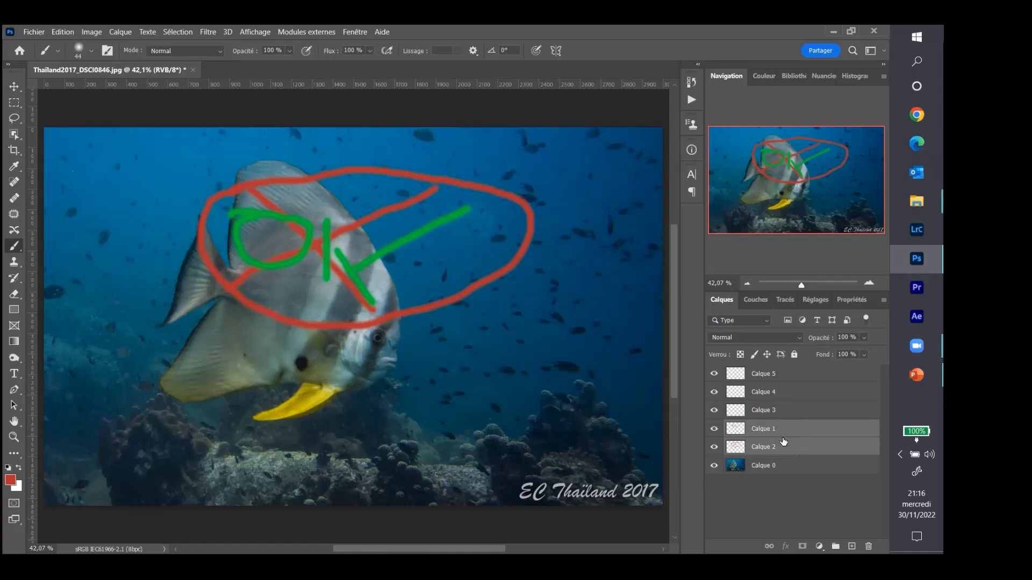
pyautogui.click(794, 428)
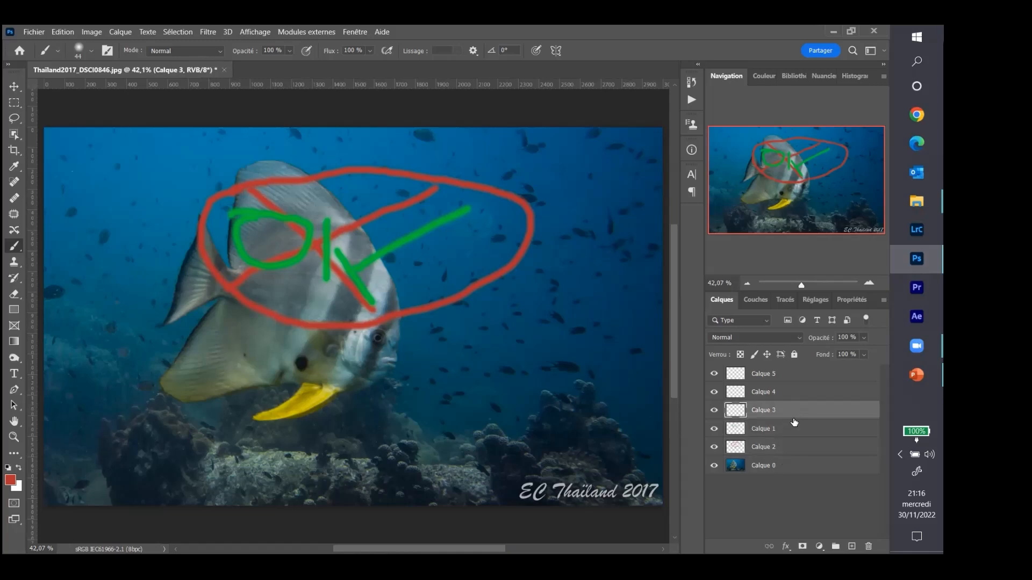
# Step: Select the range of layers from Calque 2 up to Calque 4, and reduce the selection to Calque 2 only
pyautogui.click(797, 450)
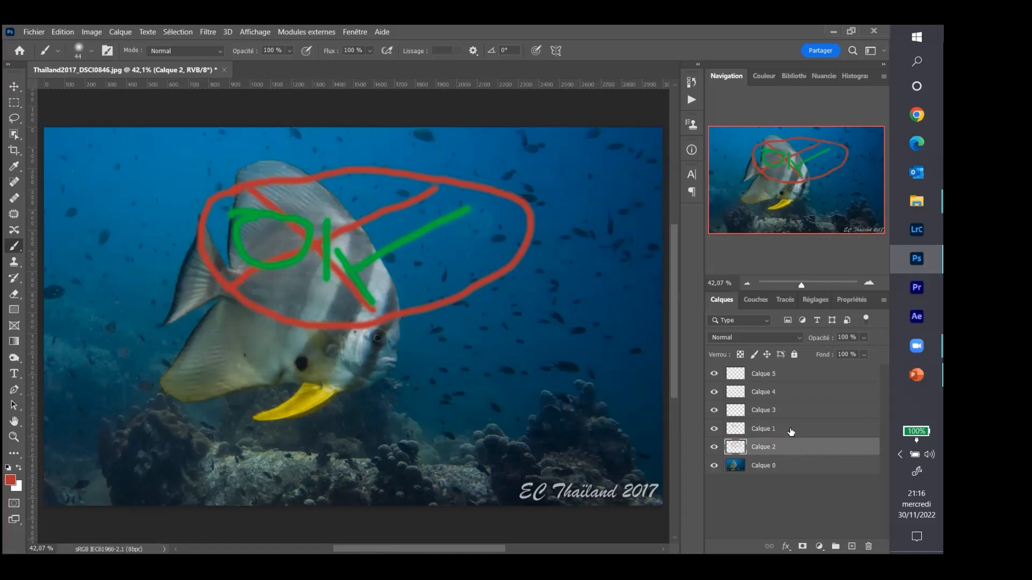
pyautogui.keyDown('shift'); pyautogui.click(790, 429); pyautogui.keyUp('shift')
pyautogui.keyDown('shift'); pyautogui.click(790, 393); pyautogui.keyUp('shift')
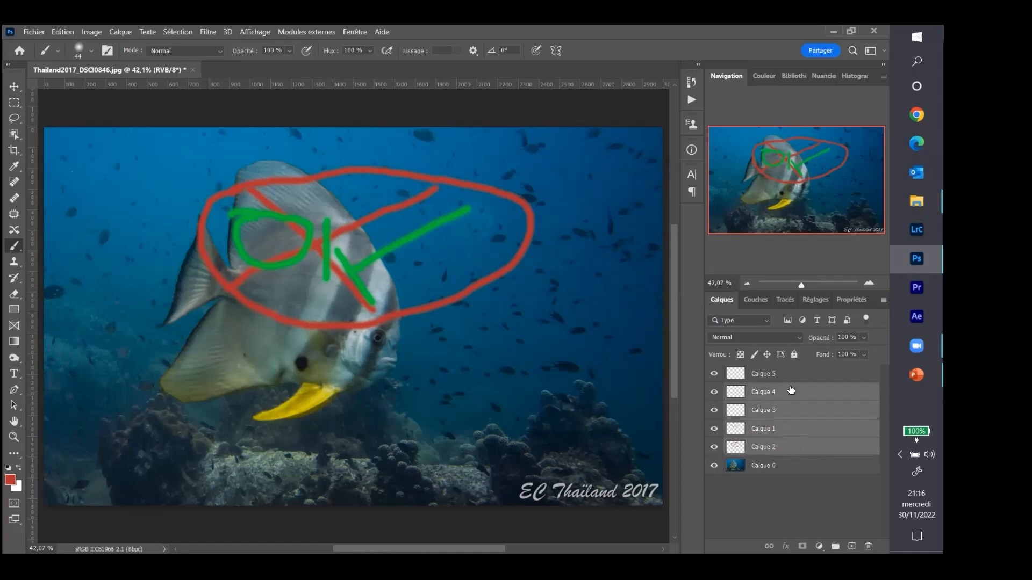
pyautogui.click(785, 446)
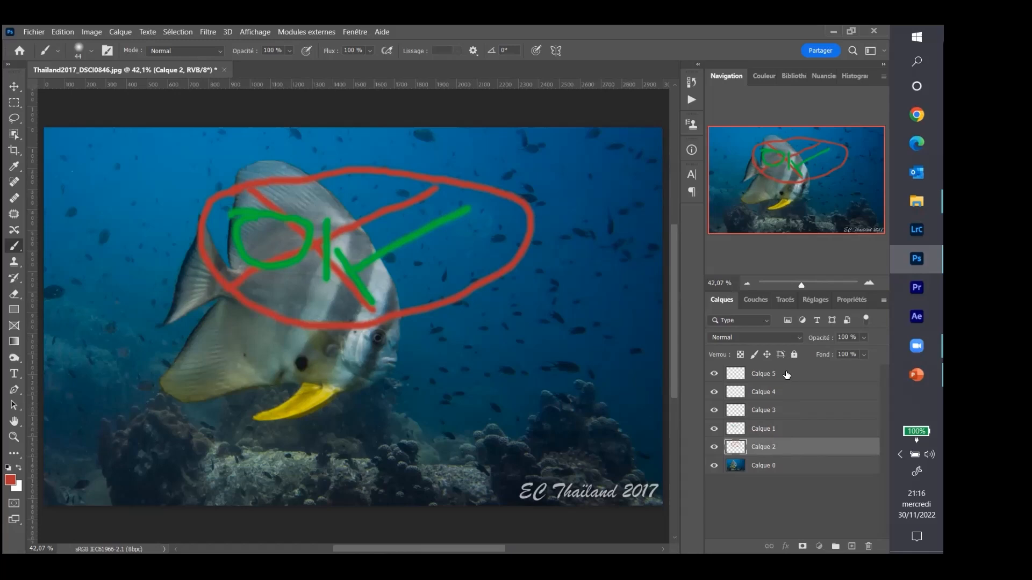
# Step: Select the range of layers from Calque 2 to Calque 5, and reduce it to the separate layers Calque 2, Calque 3 and Calque 5
pyautogui.keyDown('shift'); pyautogui.click(786, 375); pyautogui.keyUp('shift')
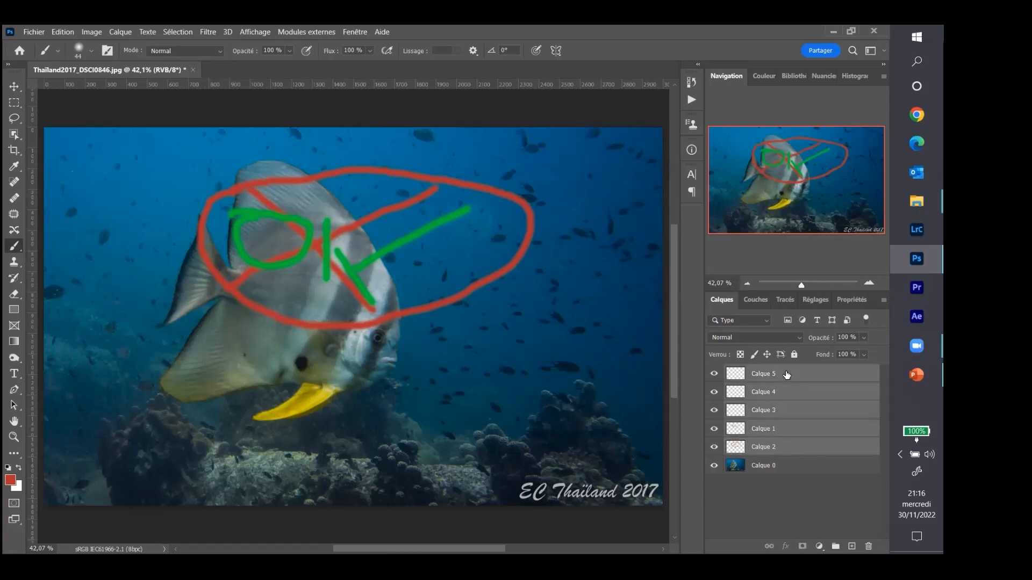
pyautogui.click(781, 449)
pyautogui.keyDown('ctrl'); pyautogui.click(801, 410); pyautogui.keyUp('ctrl')
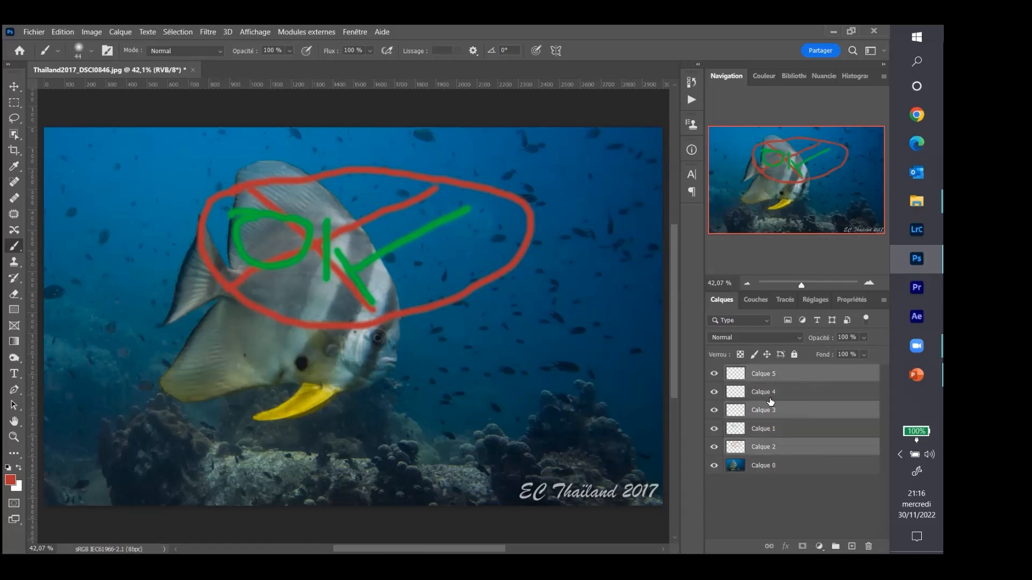
pyautogui.click(782, 433)
# Step: Group layers Calque 1 and Calque 2 together, and expand and collapse the group to check its contents
pyautogui.click(779, 451)
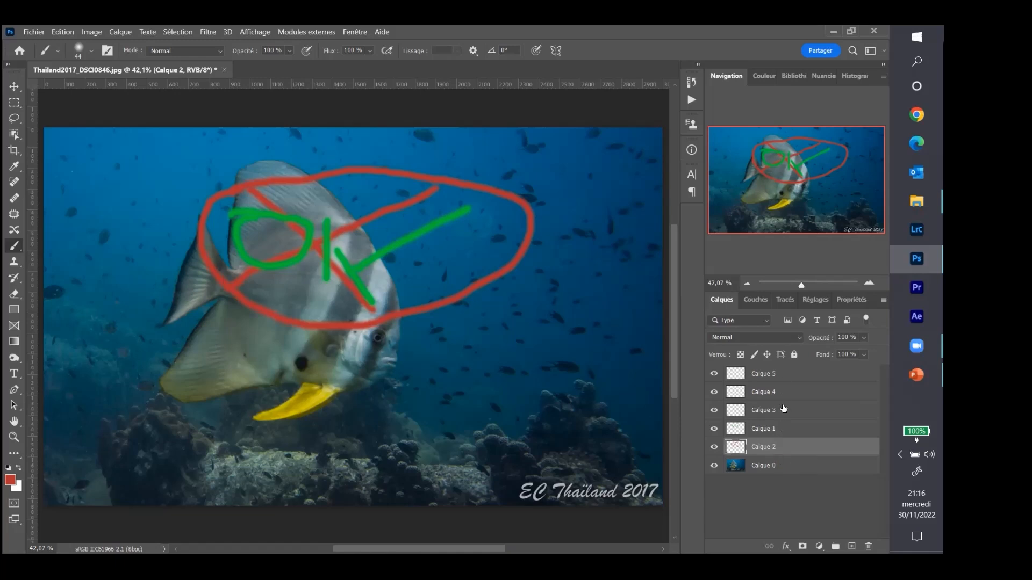
pyautogui.keyDown('ctrl'); pyautogui.click(786, 432); pyautogui.keyUp('ctrl')
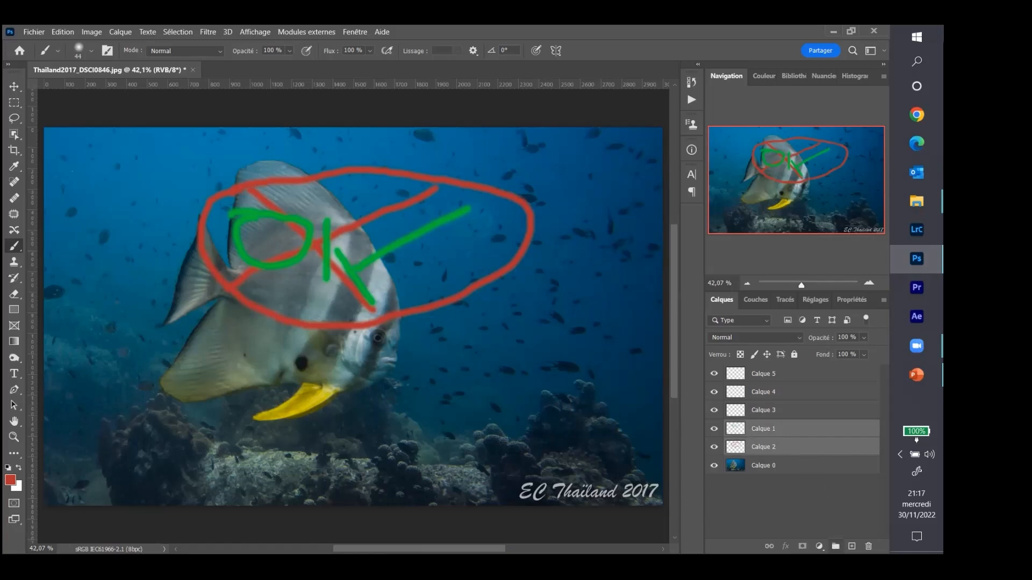
pyautogui.click(835, 546)
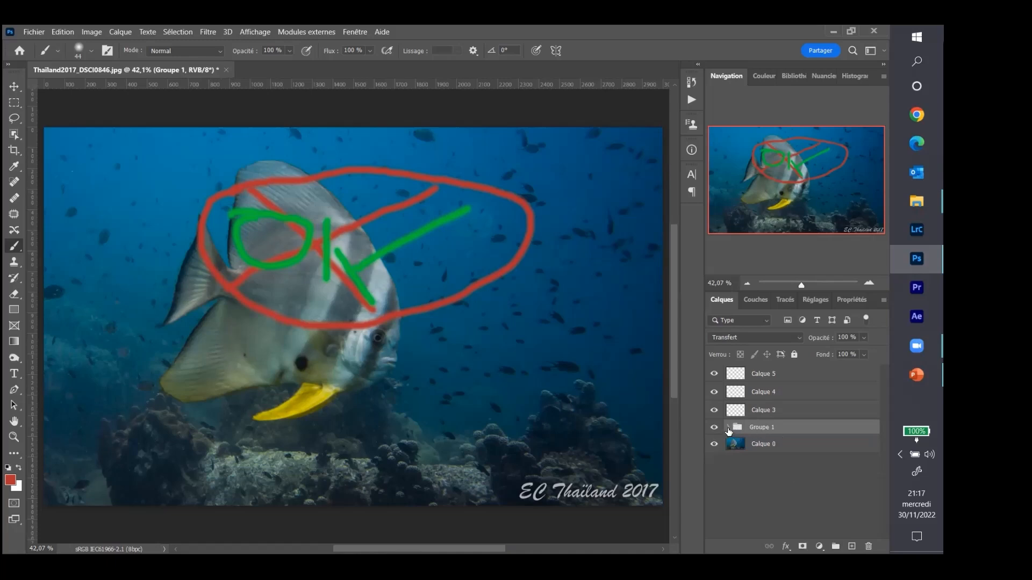
pyautogui.click(730, 427)
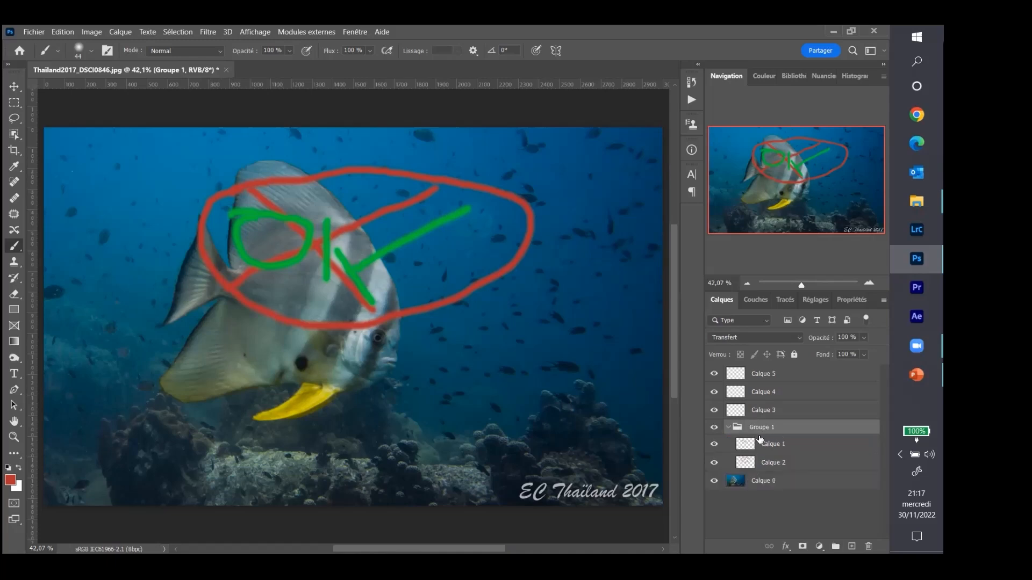
pyautogui.click(728, 429)
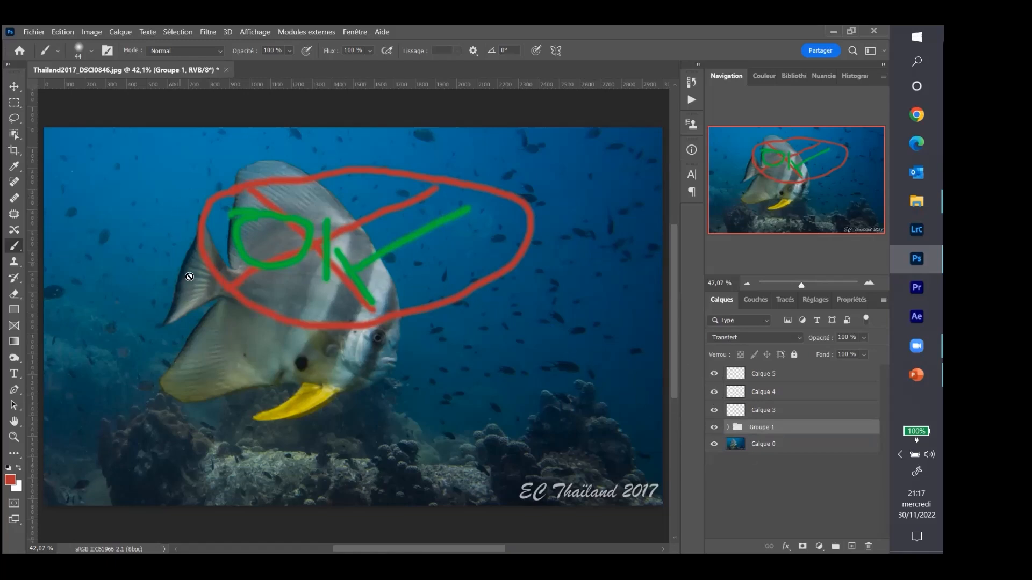
# Step: Hide and show Groupe 1 as a whole, and expand it to toggle layer Calque 2's visibility off and on
pyautogui.click(714, 428)
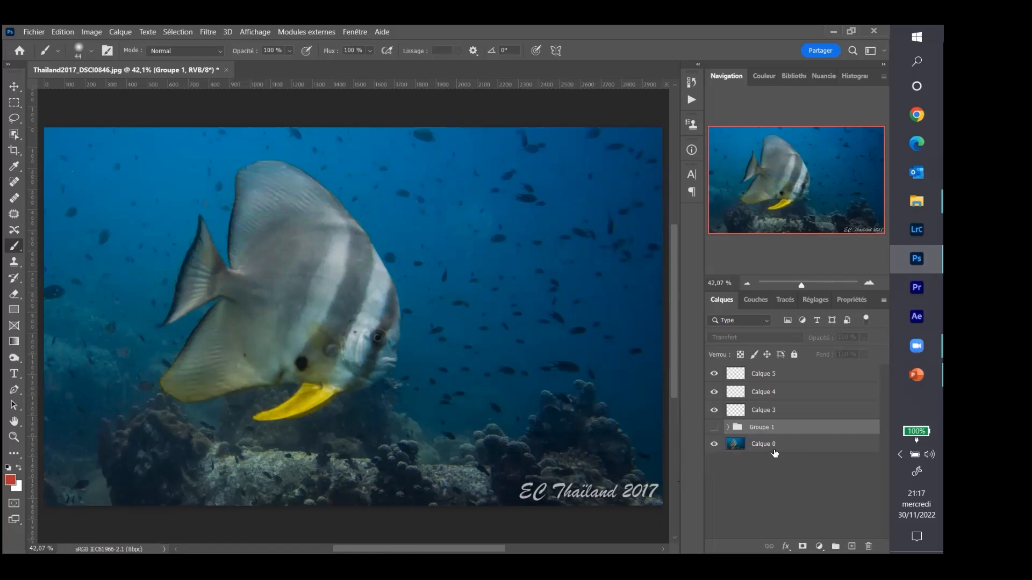
pyautogui.click(715, 428)
pyautogui.click(728, 429)
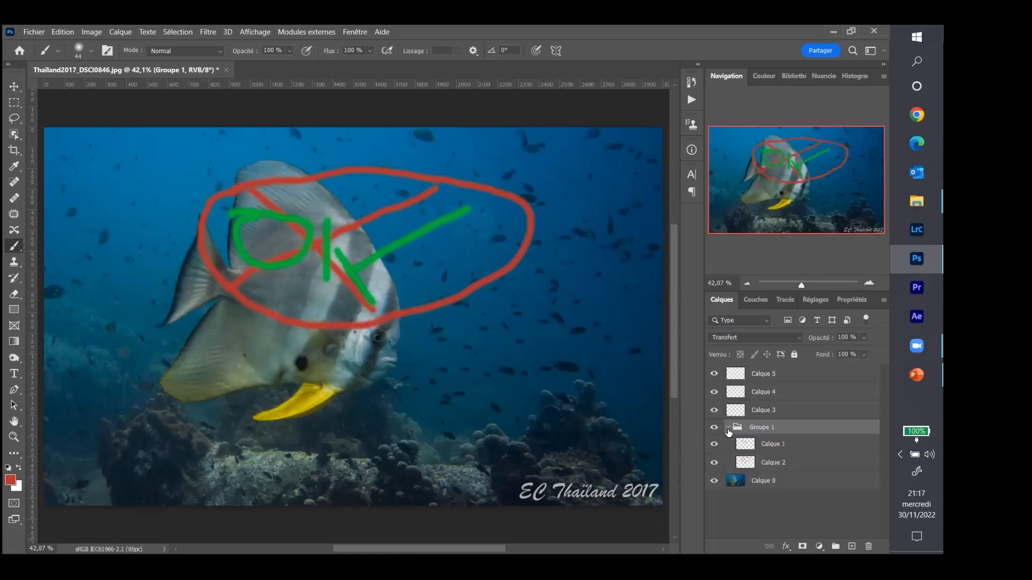
pyautogui.click(714, 463)
pyautogui.click(714, 463)
# Step: Rename layer Calque 2 as "Rond rouge" and layer Calque 1 as "ok vert"
pyautogui.doubleClick(768, 463)
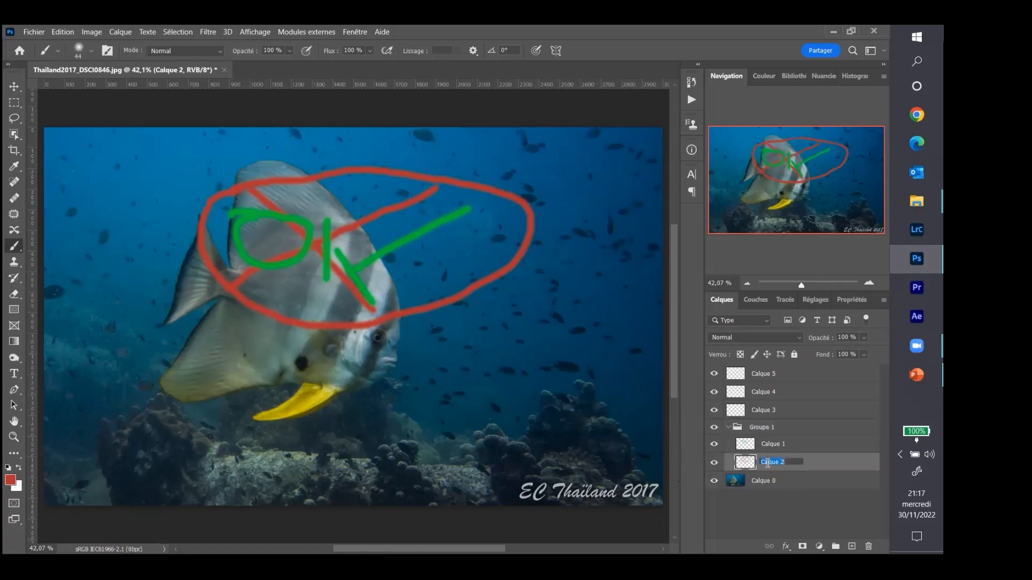
pyautogui.write('Rond rouge')
pyautogui.press('Return')
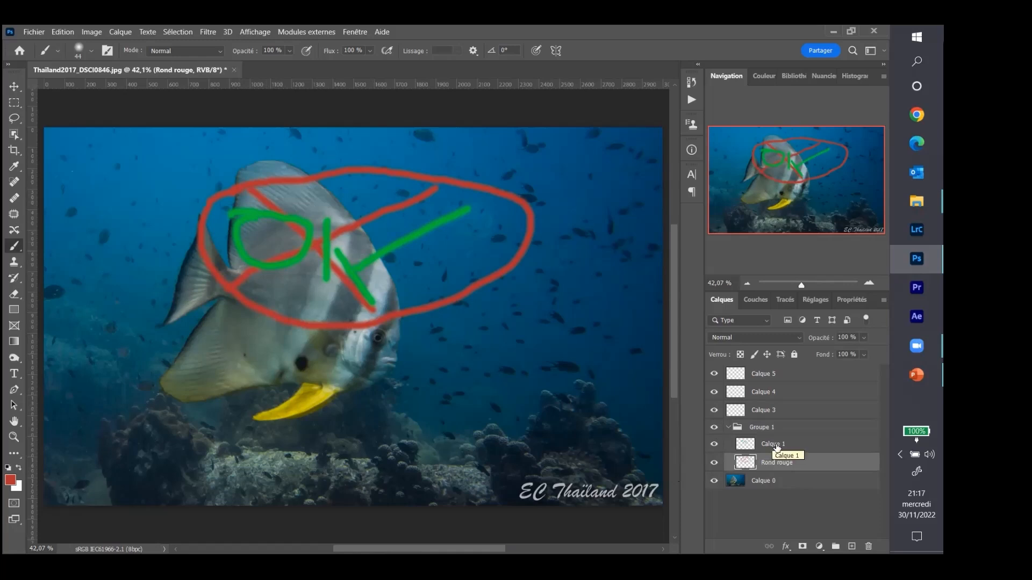
pyautogui.doubleClick(774, 443)
pyautogui.write('o')
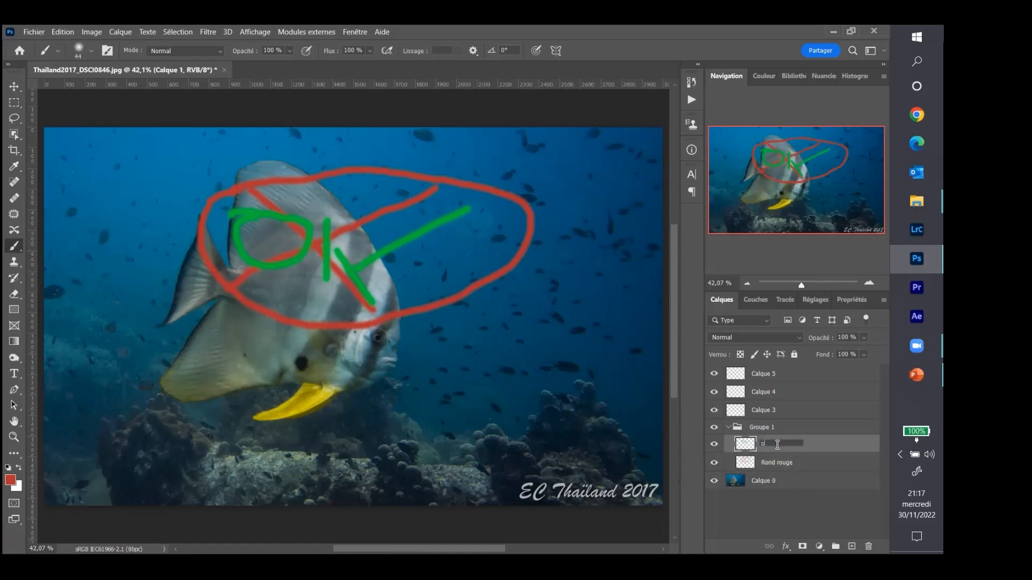
pyautogui.write('k vert')
pyautogui.press('Return')
# Step: Rename the group Groupe 1 as "ecriture"
pyautogui.click(766, 428)
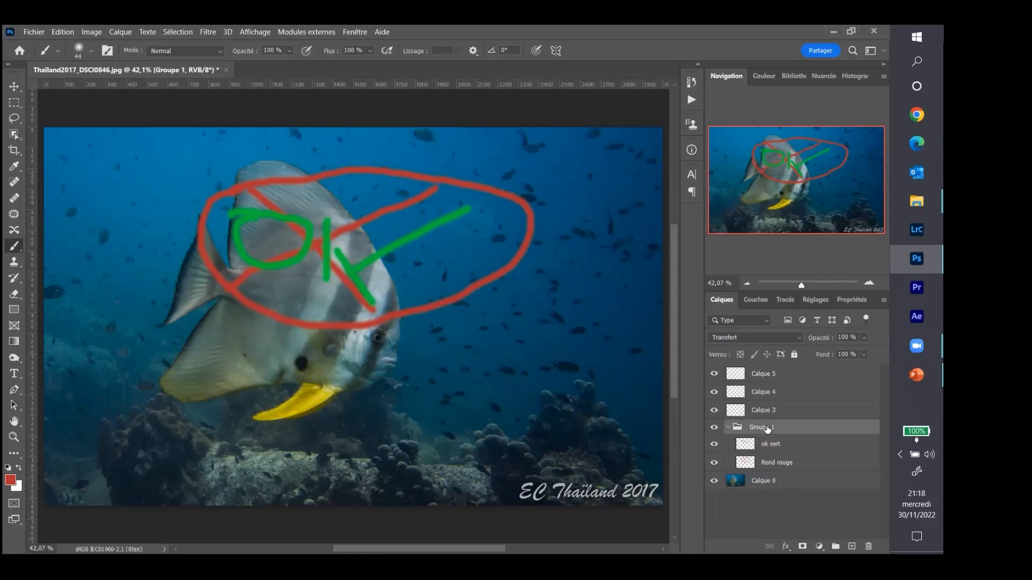
pyautogui.doubleClick(767, 428)
pyautogui.write('ecriture')
pyautogui.press('Return')
# Step: Hide and show the ok vert layer, the Rond rouge layer and the whole ecriture group in turn
pyautogui.click(713, 445)
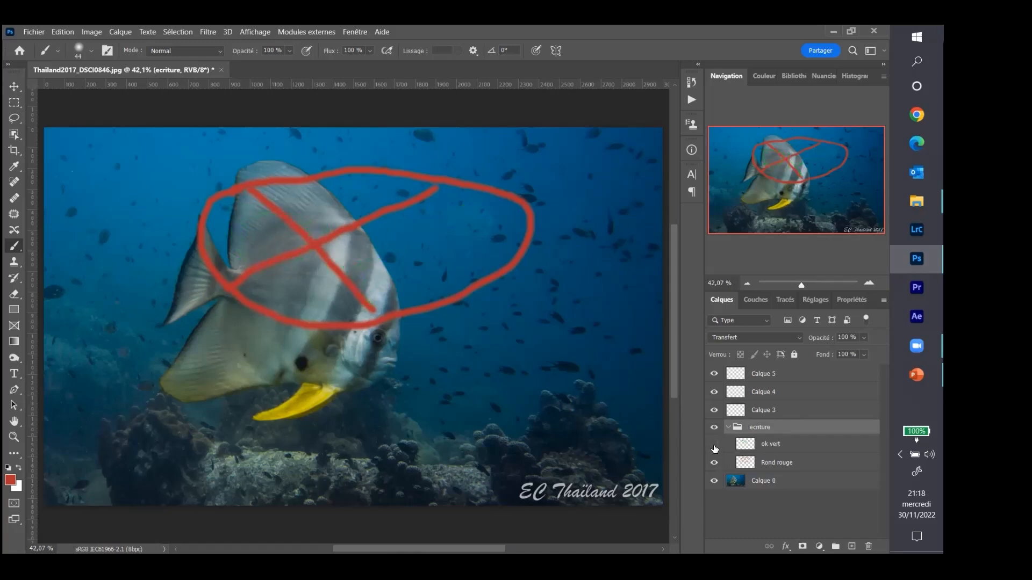
pyautogui.click(714, 445)
pyautogui.click(714, 463)
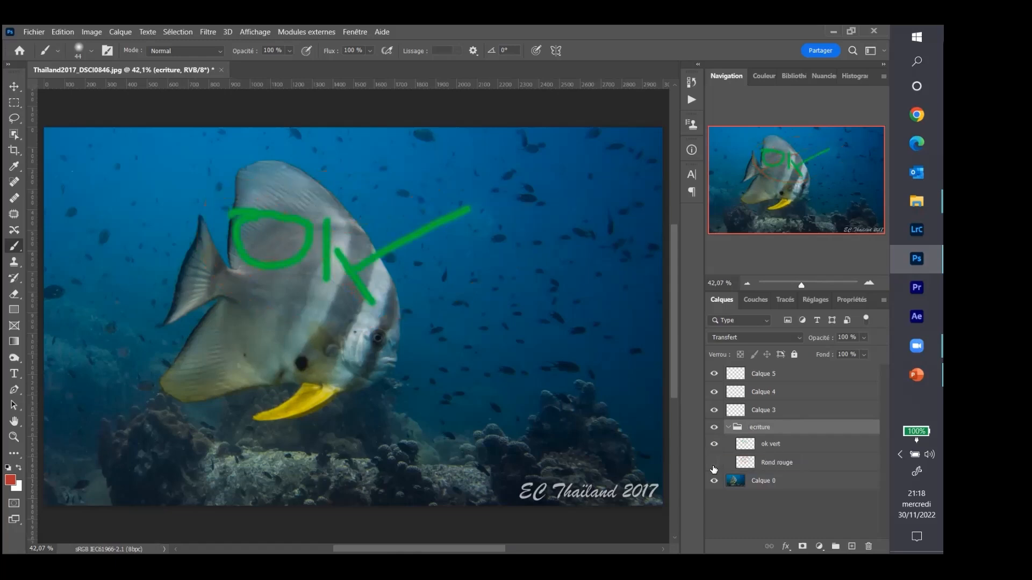
pyautogui.click(713, 463)
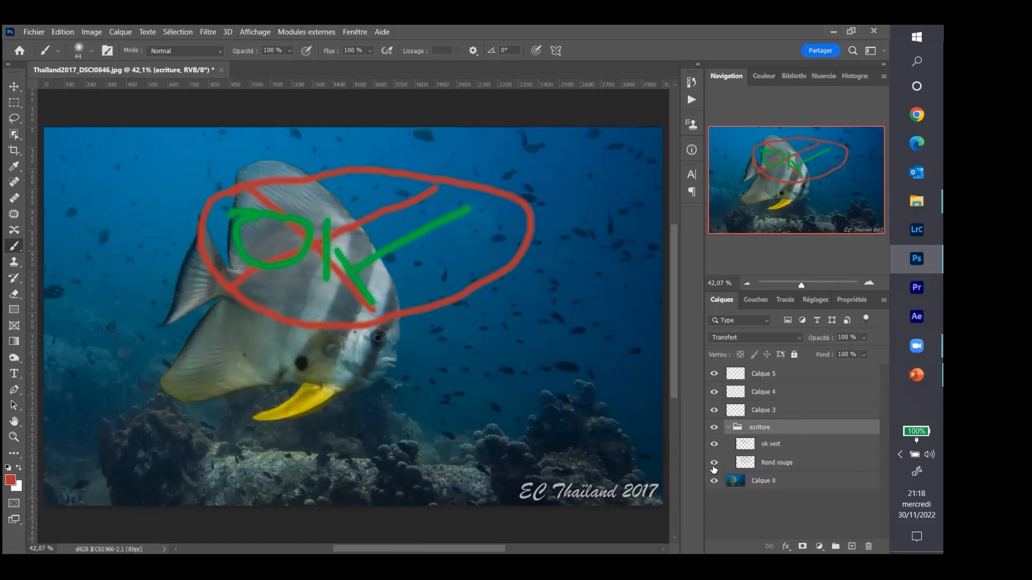
pyautogui.click(714, 428)
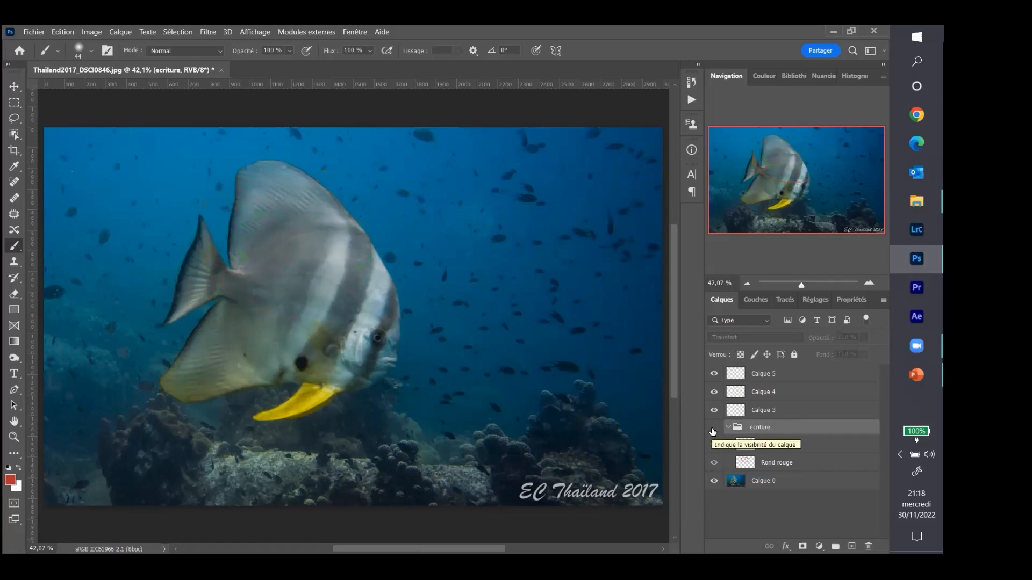
pyautogui.click(713, 429)
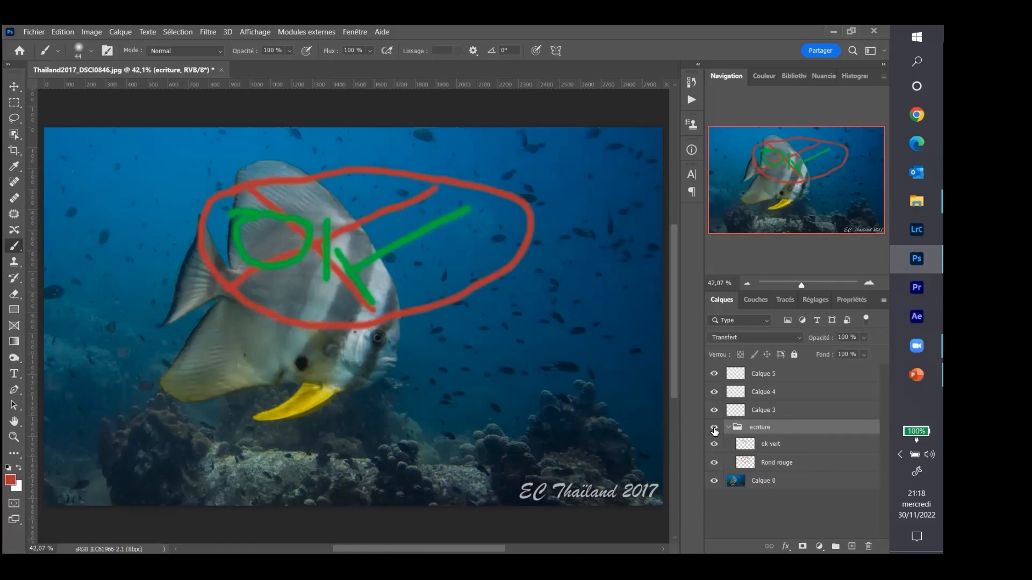
# Step: Move the photo layer Calque 0 above the ecriture group, and move it back down beneath Rond rouge
pyautogui.click(767, 479)
pyautogui.moveTo(768, 480); pyautogui.dragTo(756, 414)
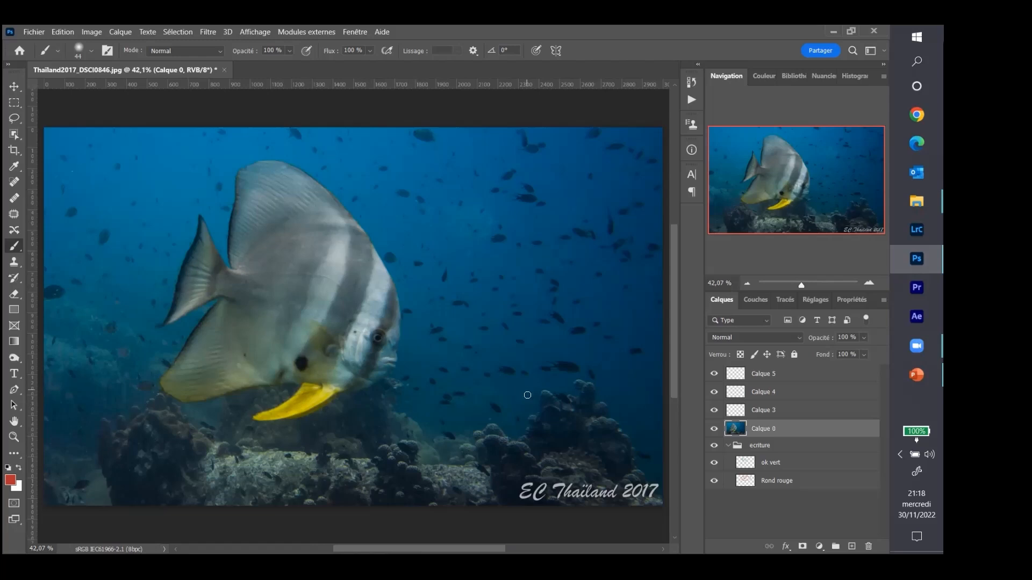
pyautogui.moveTo(796, 426); pyautogui.dragTo(791, 491)
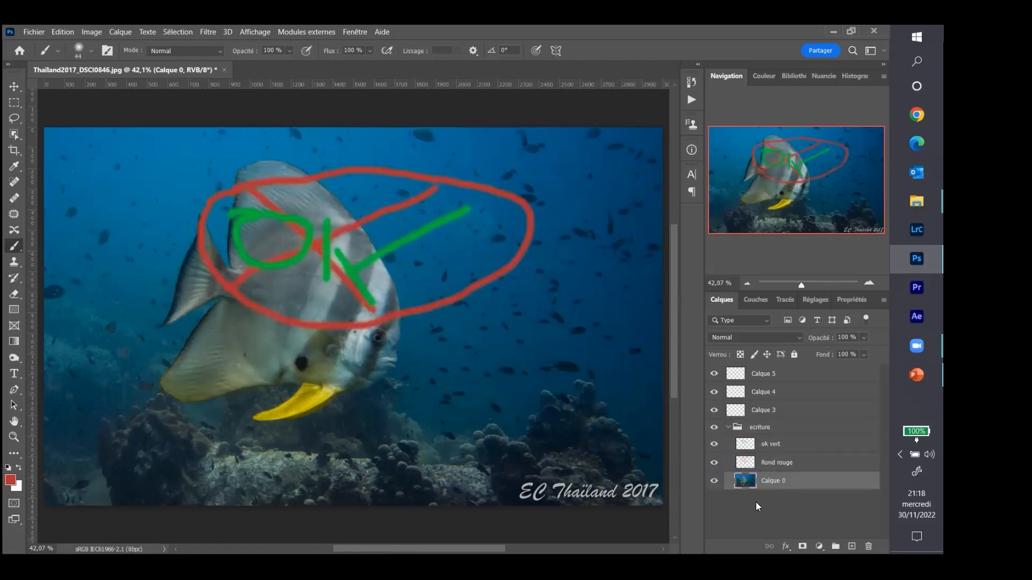
# Step: Hide layers Calque 0 and Rond rouge, and shift the green "OK" slightly with the Move tool
pyautogui.click(713, 481)
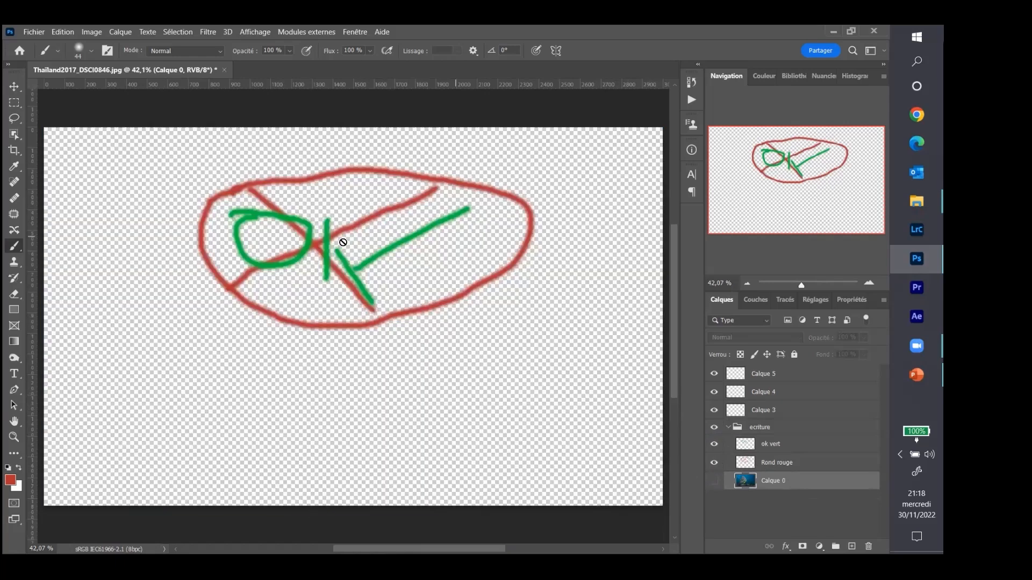
pyautogui.click(713, 464)
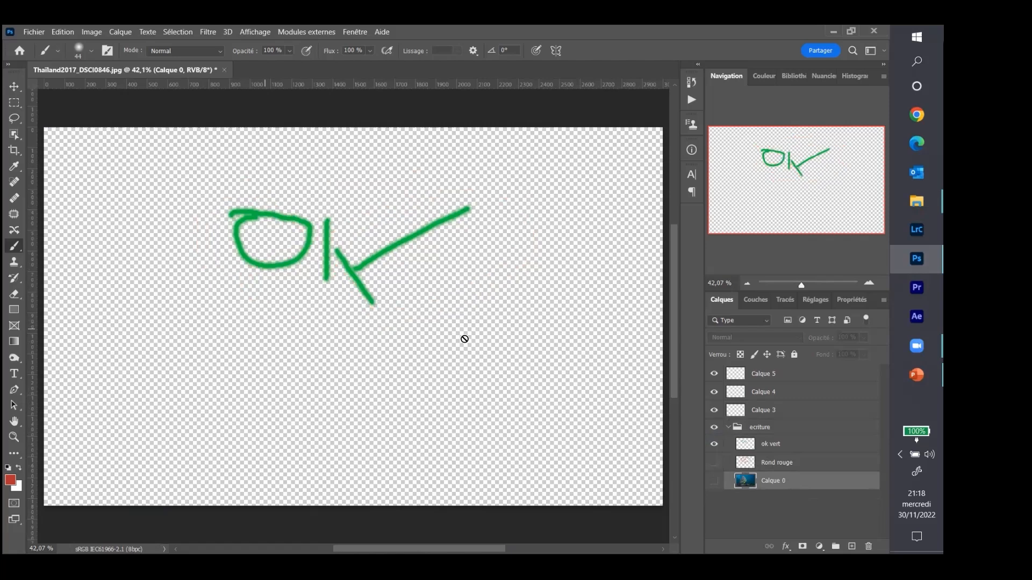
pyautogui.click(14, 89)
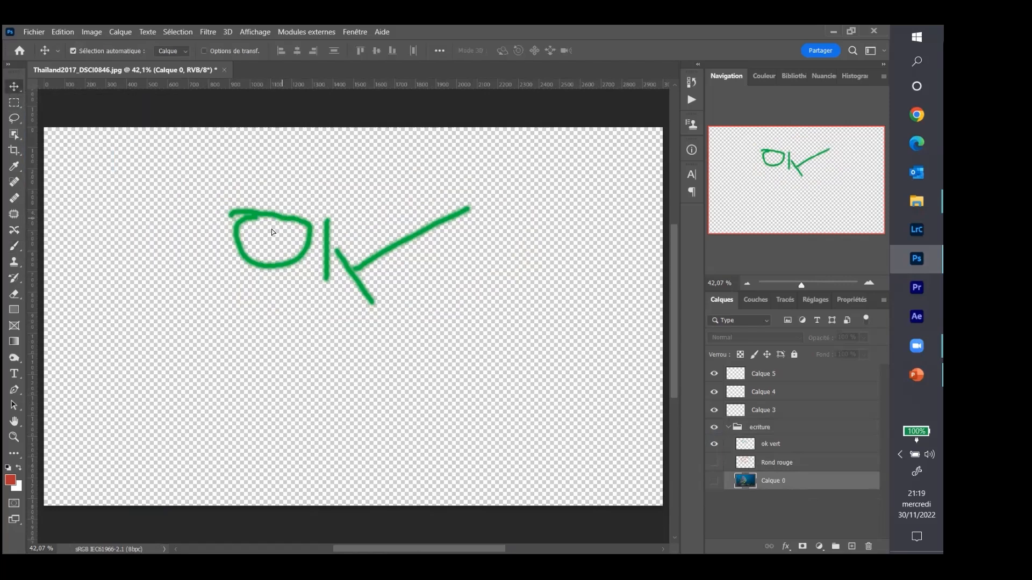
pyautogui.moveTo(272, 230)
pyautogui.mouseDown()
pyautogui.moveTo(266, 279)
pyautogui.moveTo(285, 385)
pyautogui.moveTo(431, 221)
pyautogui.moveTo(276, 223)
pyautogui.mouseUp()
# Step: Show Calque 0 again, and move the green "OK" to the open water beyond the fish and back across the fish's body
pyautogui.click(714, 483)
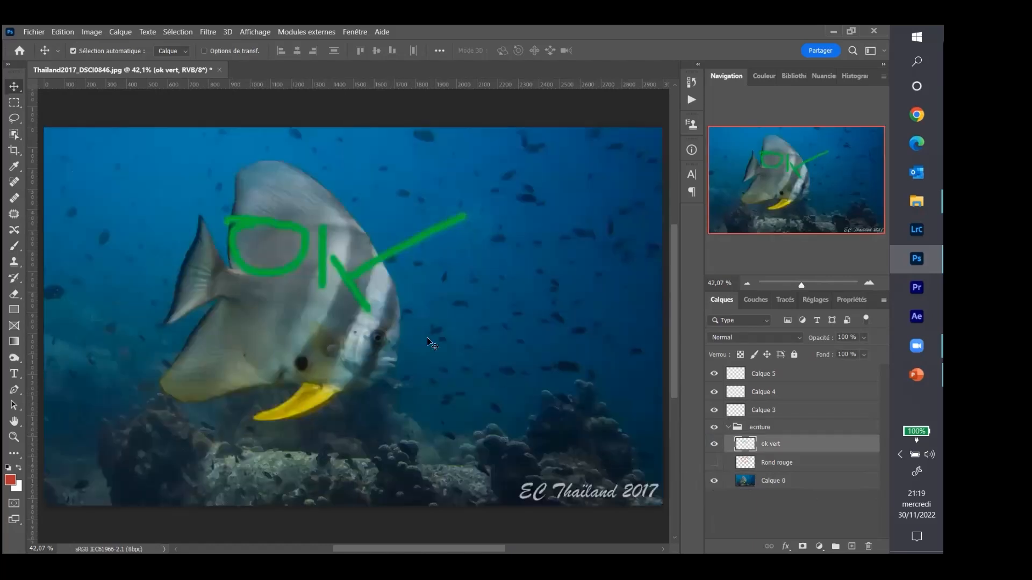
pyautogui.moveTo(321, 267)
pyautogui.mouseDown()
pyautogui.moveTo(457, 290)
pyautogui.moveTo(537, 182)
pyautogui.moveTo(524, 200)
pyautogui.moveTo(496, 199)
pyautogui.mouseUp()
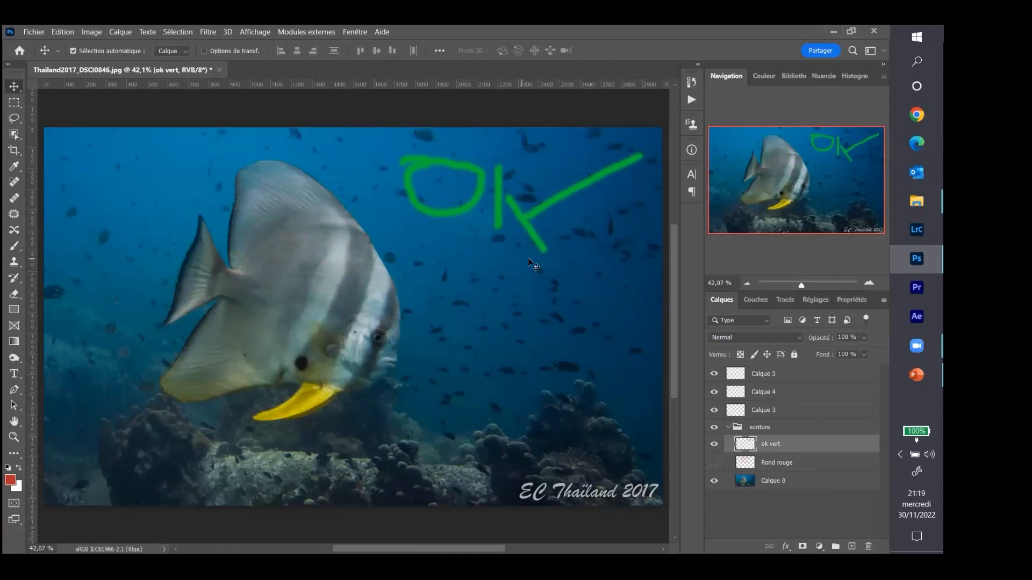
pyautogui.moveTo(498, 201); pyautogui.dragTo(220, 308)
pyautogui.moveTo(308, 309); pyautogui.dragTo(264, 279)
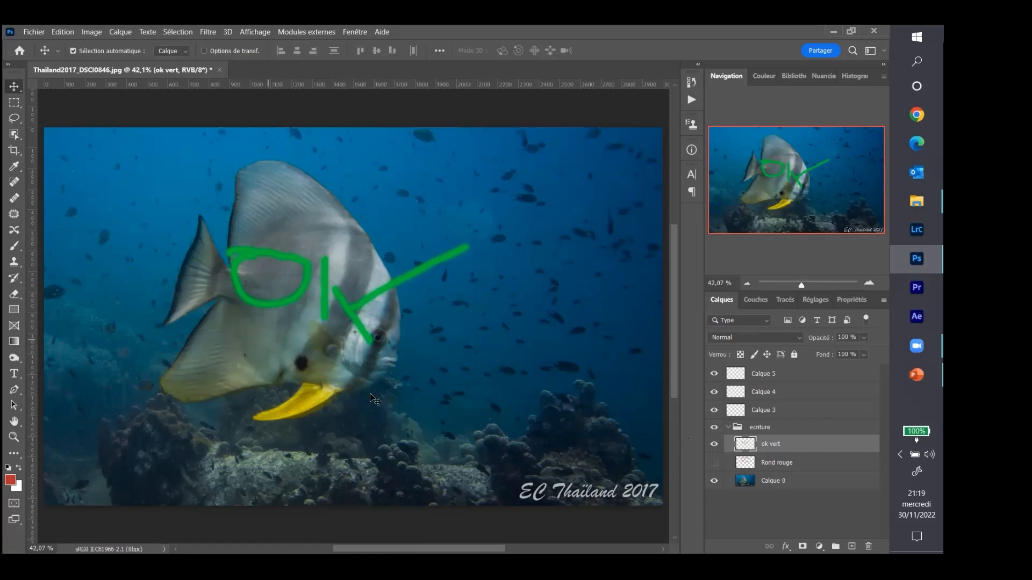
# Step: Move Calque 0 out of the ecriture group to directly beneath it, and collapse the group
pyautogui.click(756, 430)
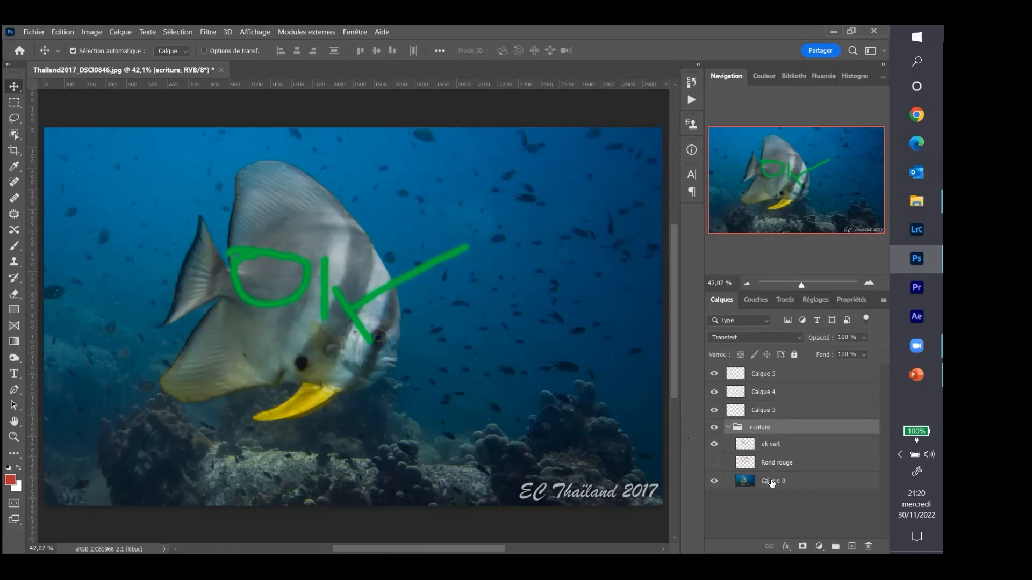
pyautogui.click(772, 482)
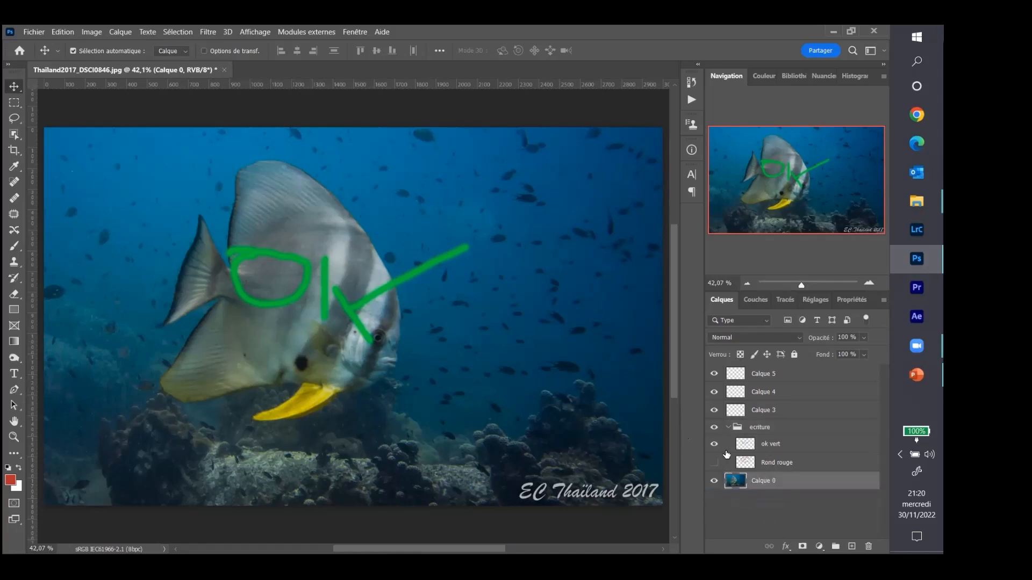
pyautogui.click(728, 427)
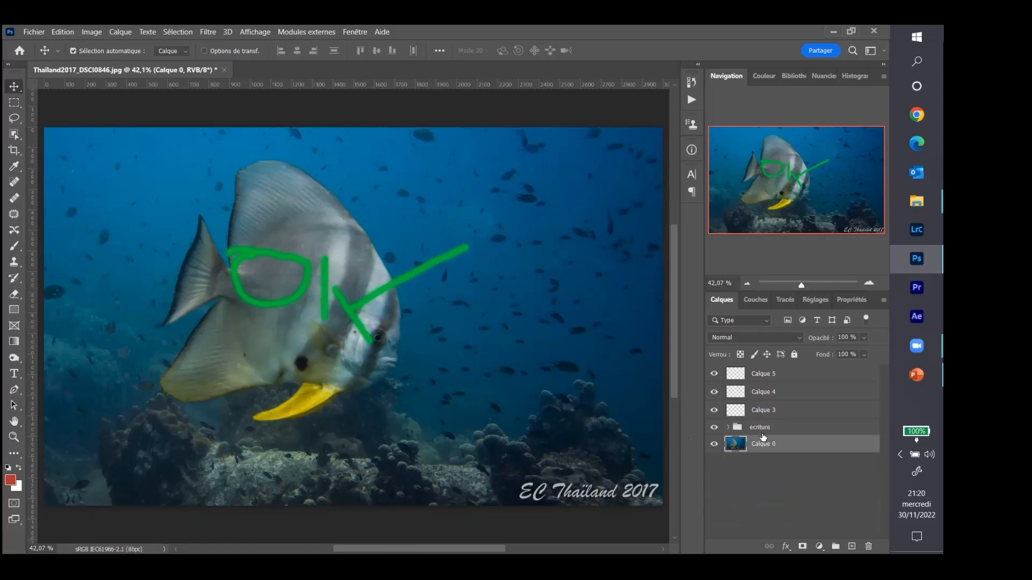
pyautogui.click(790, 429)
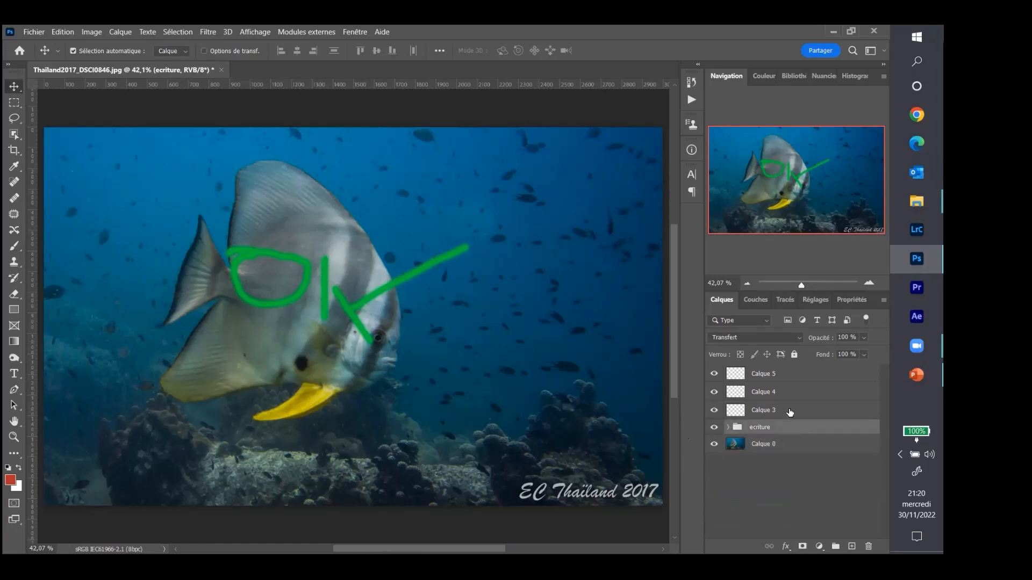
# Step: Delete the empty top layer Calque 5
pyautogui.click(798, 374)
pyautogui.click(130, 33)
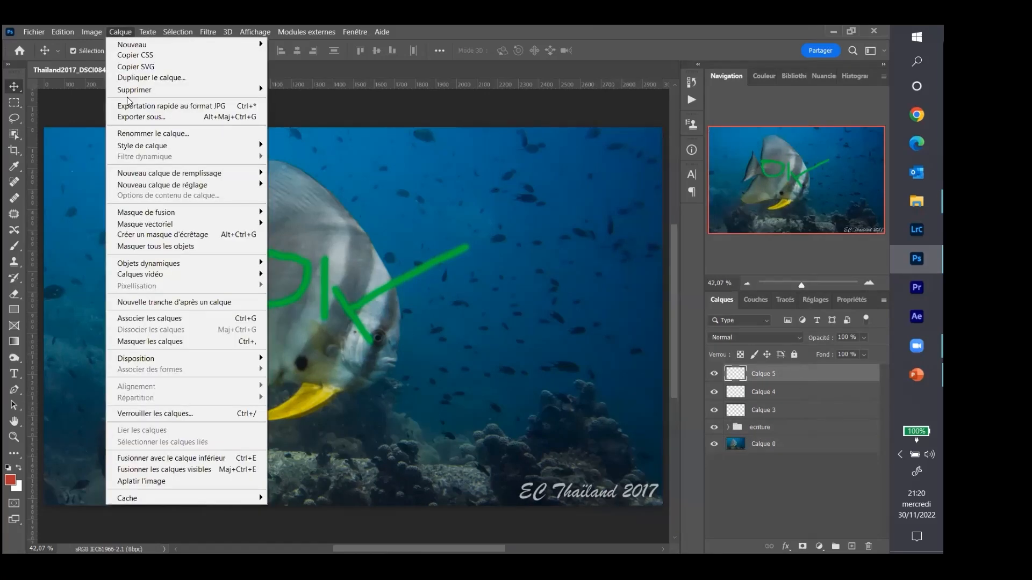
pyautogui.moveTo(129, 94)
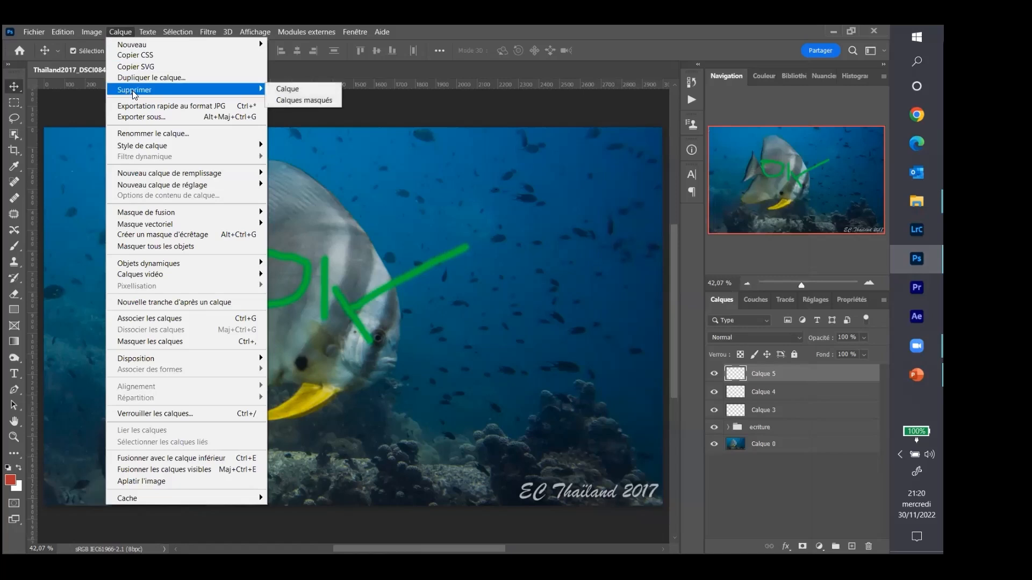
pyautogui.click(281, 88)
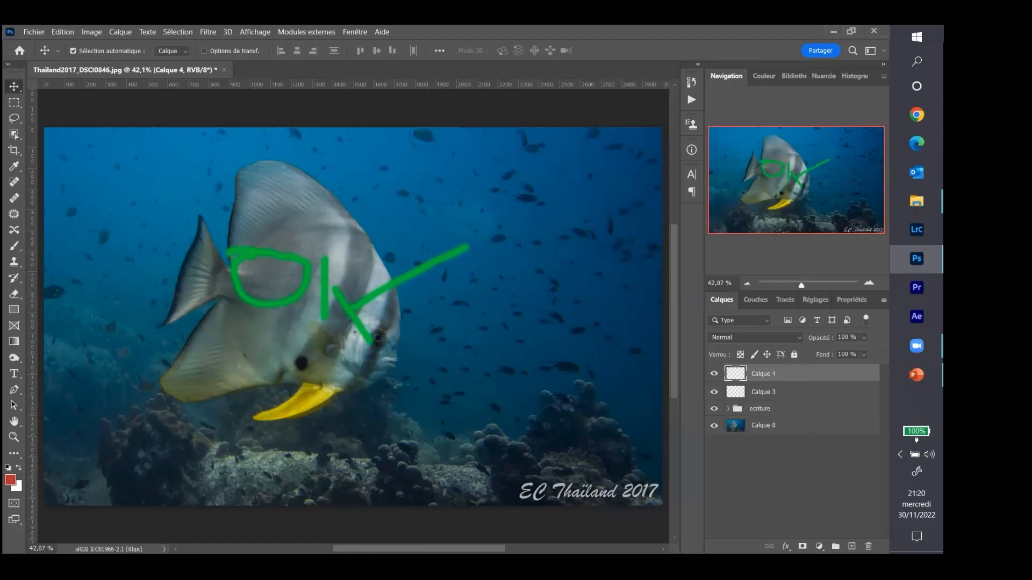
# Step: Delete the remaining empty layers Calque 4 and Calque 3
pyautogui.click(807, 392)
pyautogui.click(807, 378)
pyautogui.press('Delete')
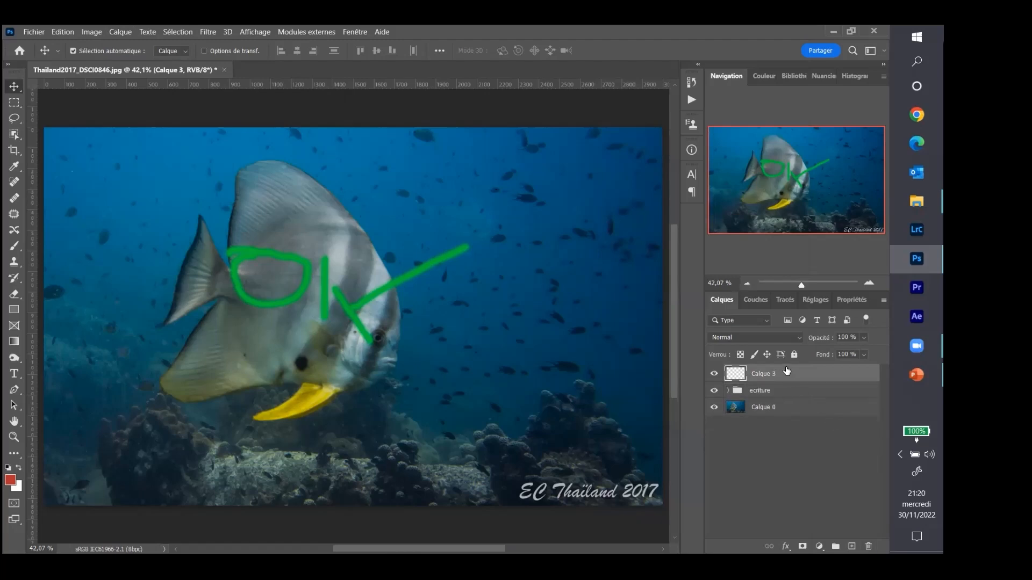
pyautogui.moveTo(785, 373); pyautogui.dragTo(868, 546)
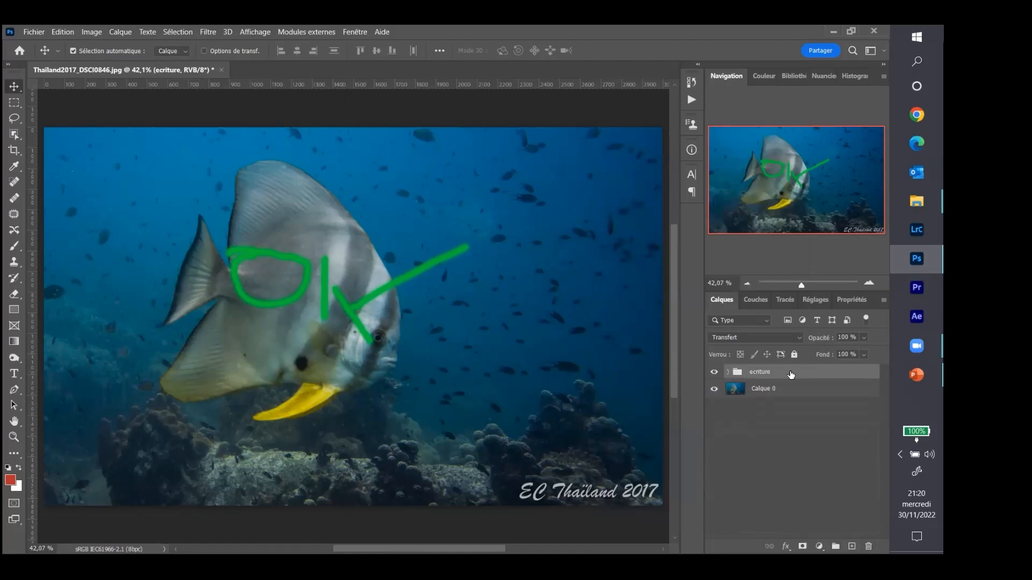
# Step: Delete the ecriture group, and select the large fish on Calque 0 with the Object Selection tool
pyautogui.moveTo(796, 374); pyautogui.dragTo(869, 546)
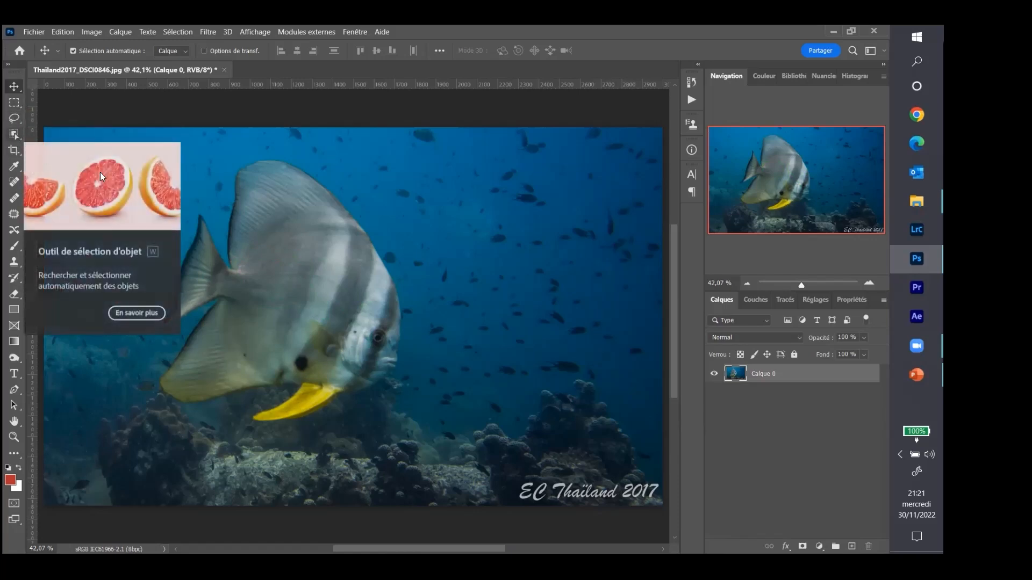
pyautogui.click(14, 134)
pyautogui.click(288, 287)
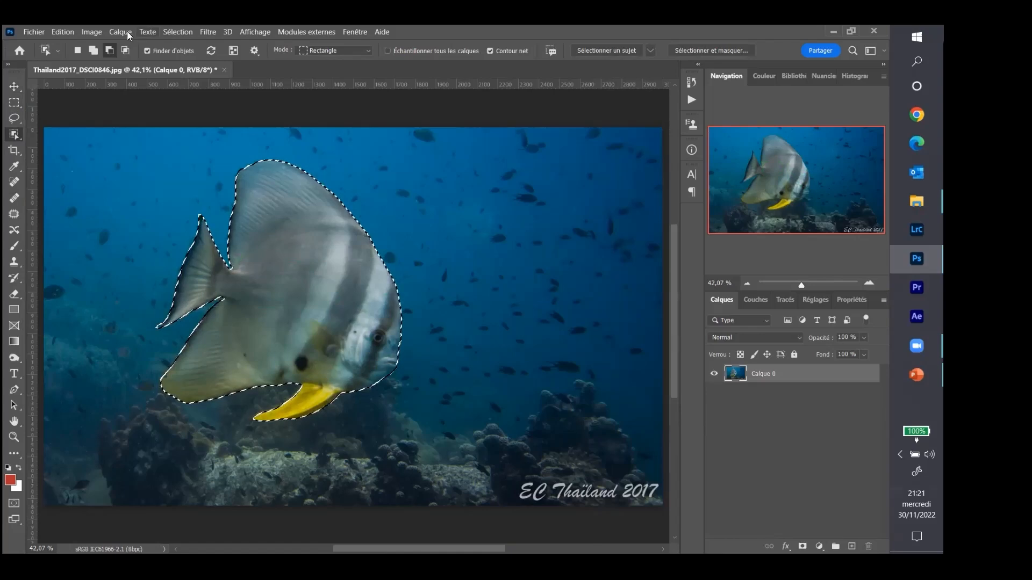
# Step: Create a new layer named Poisson above Calque 0, keeping the fish selection active
pyautogui.click(122, 32)
pyautogui.moveTo(122, 46)
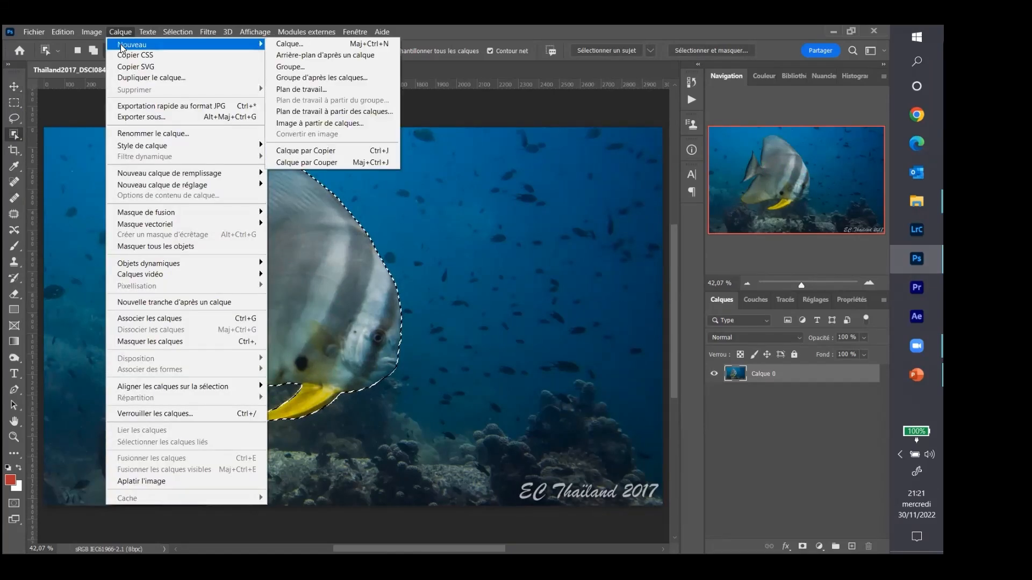
pyautogui.click(282, 47)
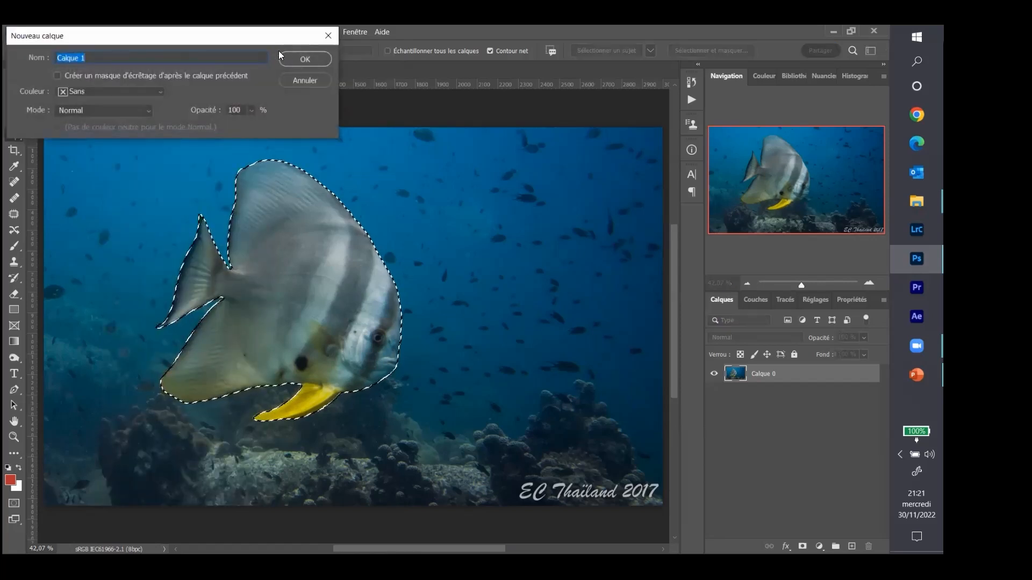
pyautogui.moveTo(136, 34); pyautogui.dragTo(144, 45)
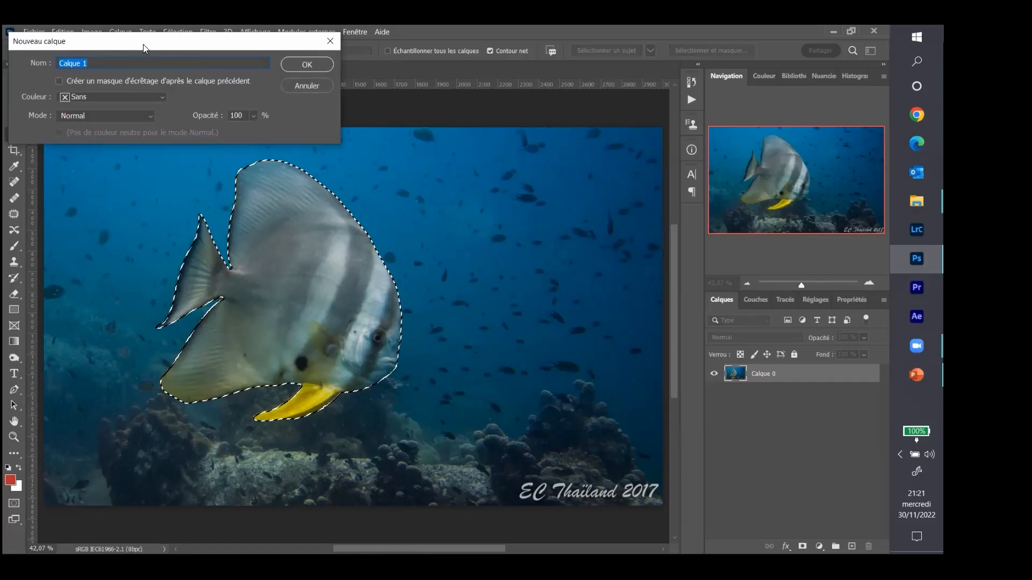
pyautogui.moveTo(138, 37); pyautogui.dragTo(518, 87)
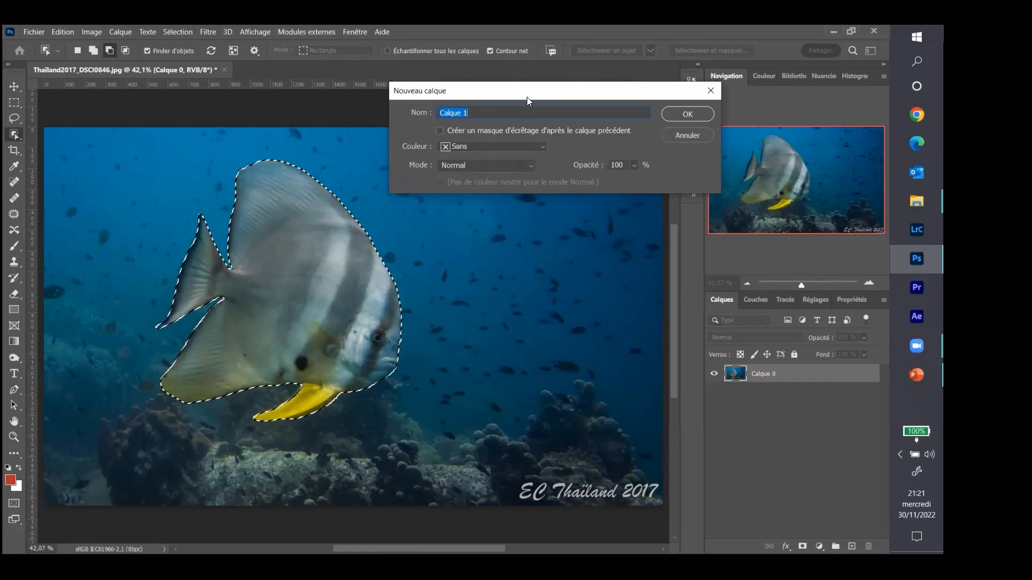
pyautogui.write('Poisson')
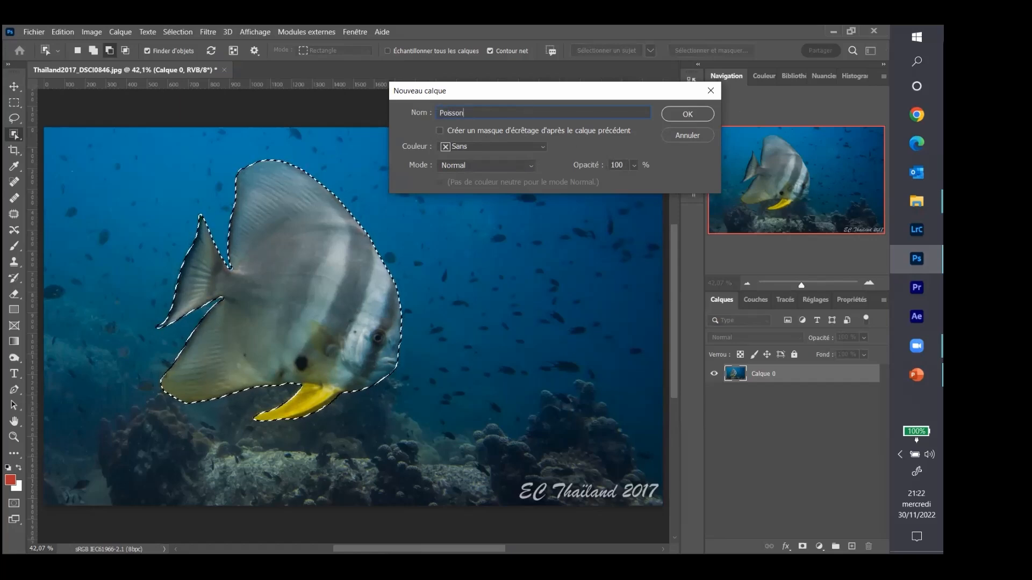
pyautogui.click(697, 113)
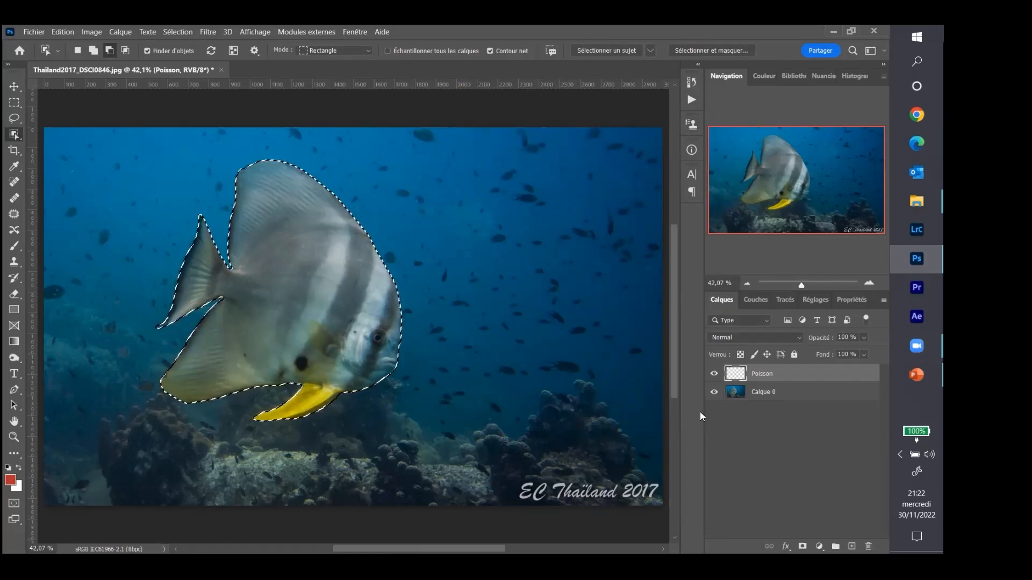
# Step: Copy the selected fish from Calque 0 and paste it onto the Poisson layer
pyautogui.click(803, 394)
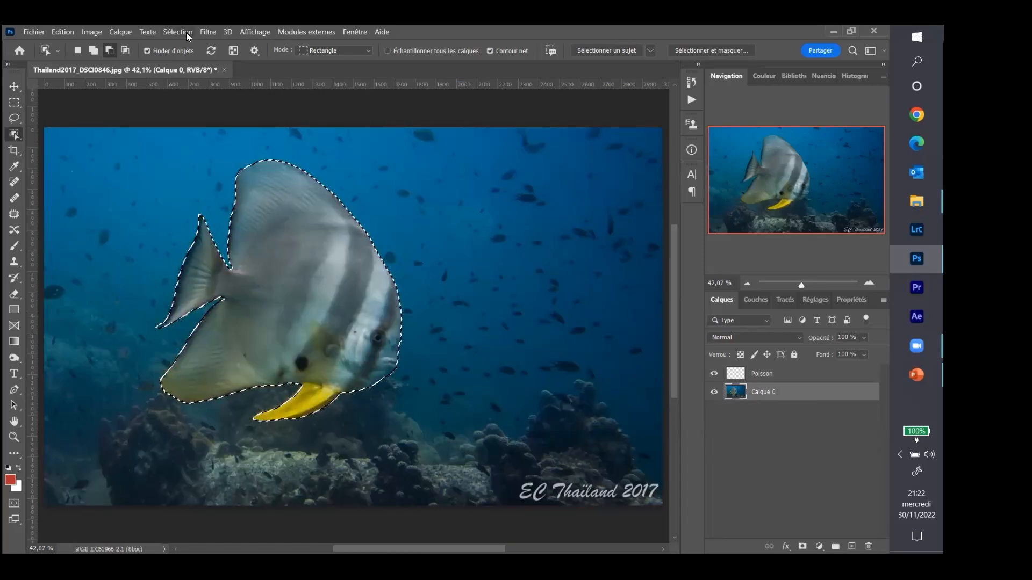
pyautogui.click(733, 377)
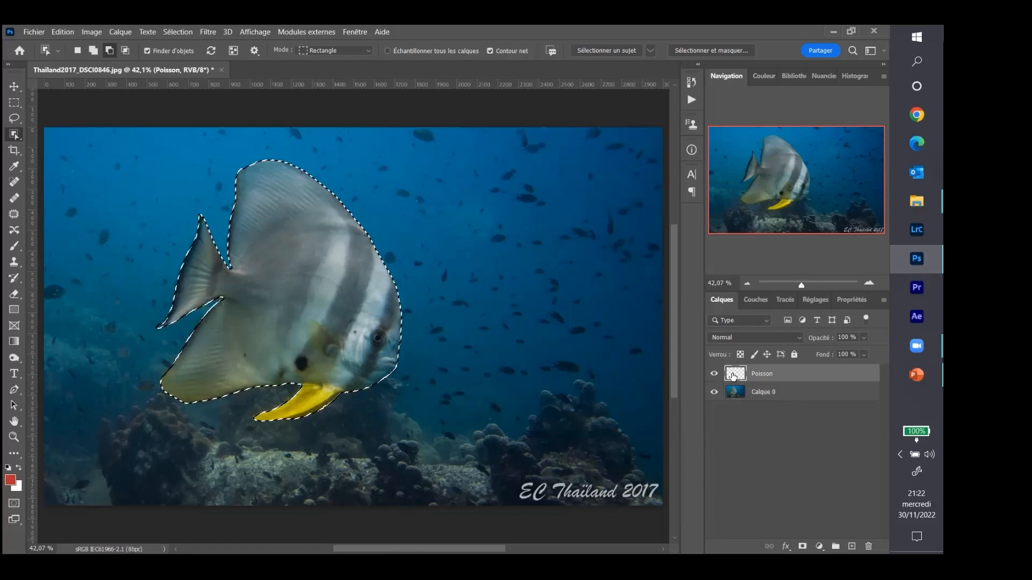
pyautogui.hotkey('ctrl', 'd')
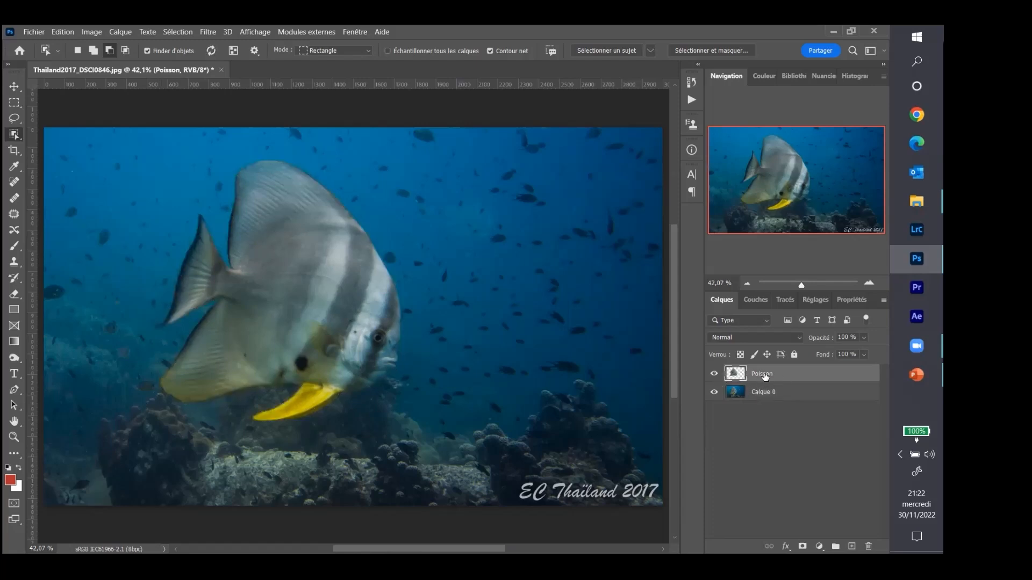
# Step: Hide and show Calque 0 and the Poisson layer in turn to examine what each one contains
pyautogui.click(714, 394)
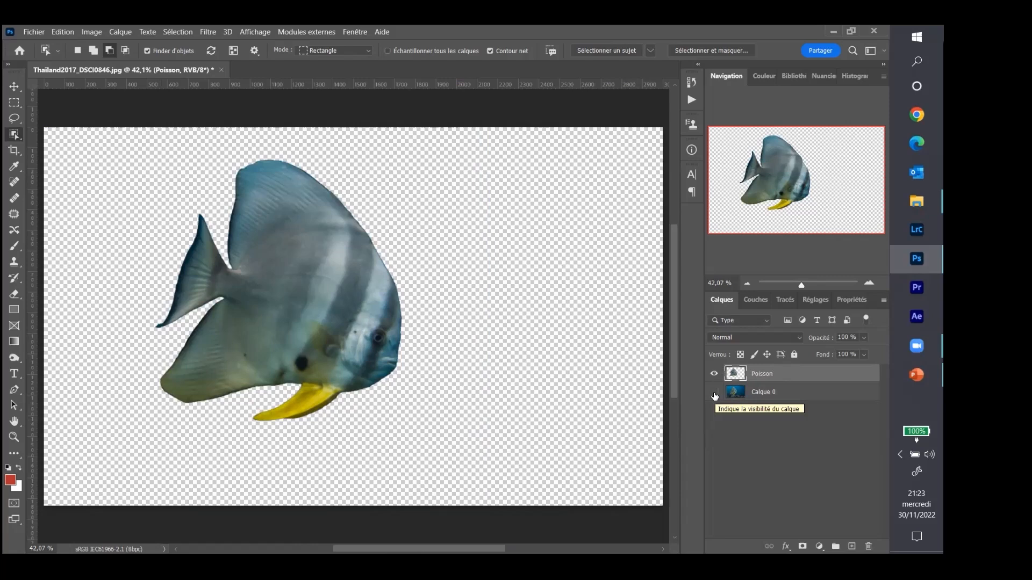
pyautogui.click(714, 394)
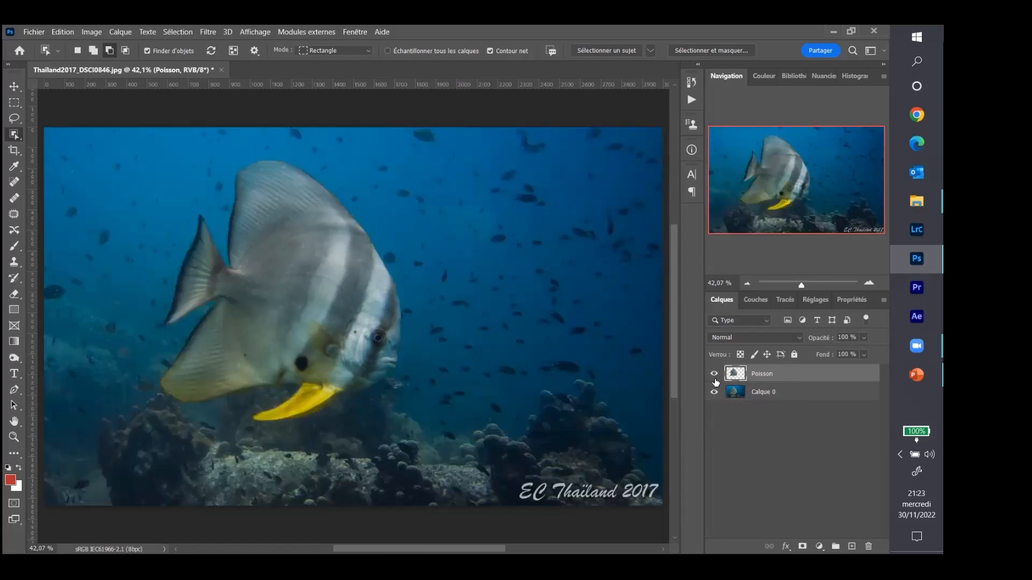
pyautogui.click(713, 375)
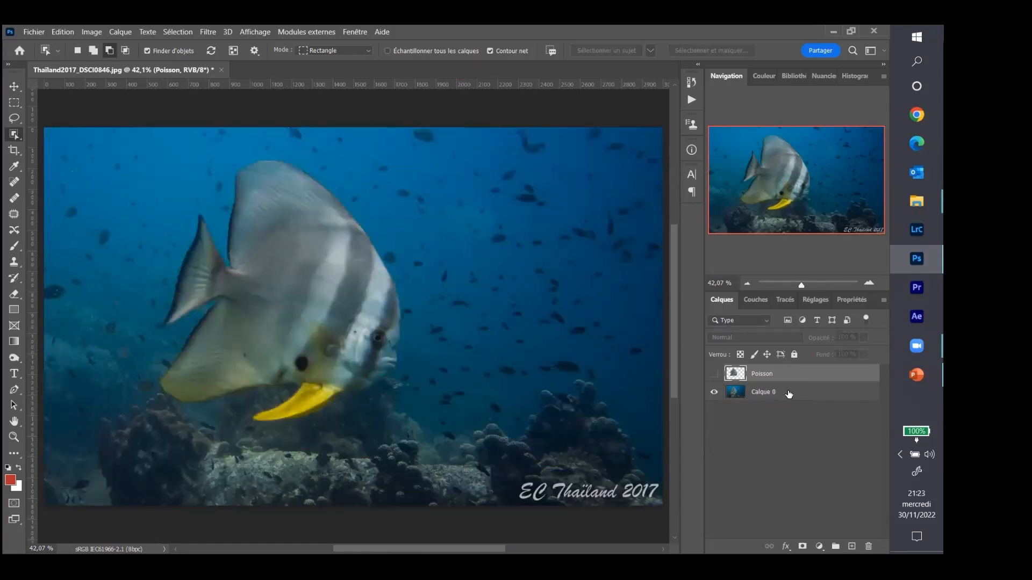
pyautogui.click(714, 373)
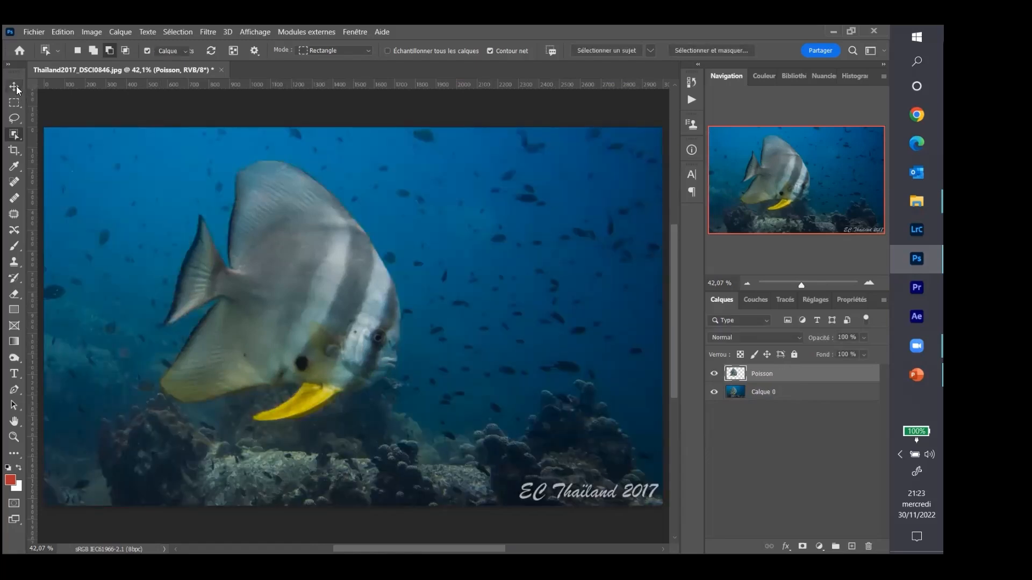
# Step: Move the Poisson layer's fish into the open water in front of the original, and toggle each layer's visibility to compare them
pyautogui.click(14, 86)
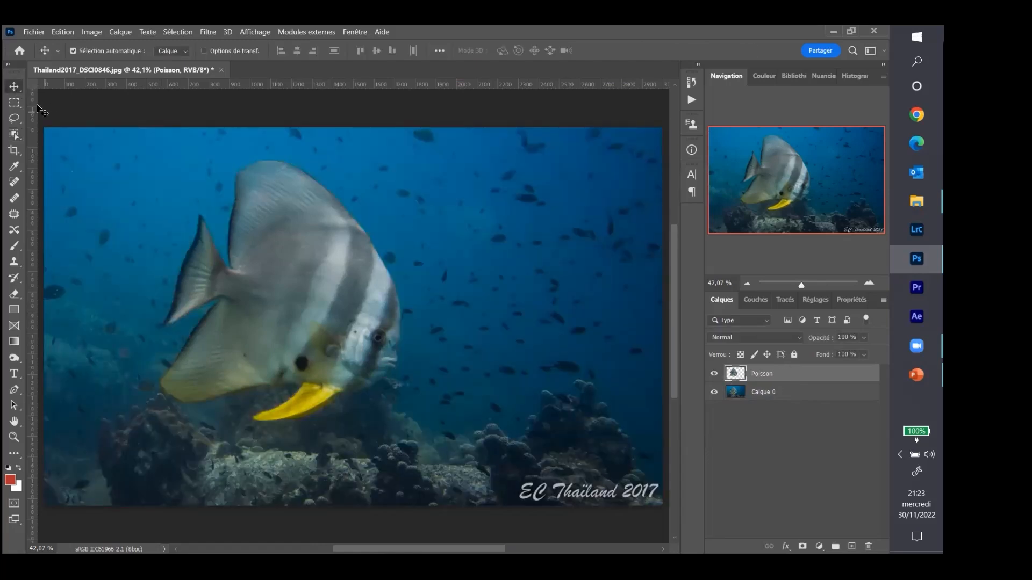
pyautogui.moveTo(321, 305); pyautogui.dragTo(559, 314)
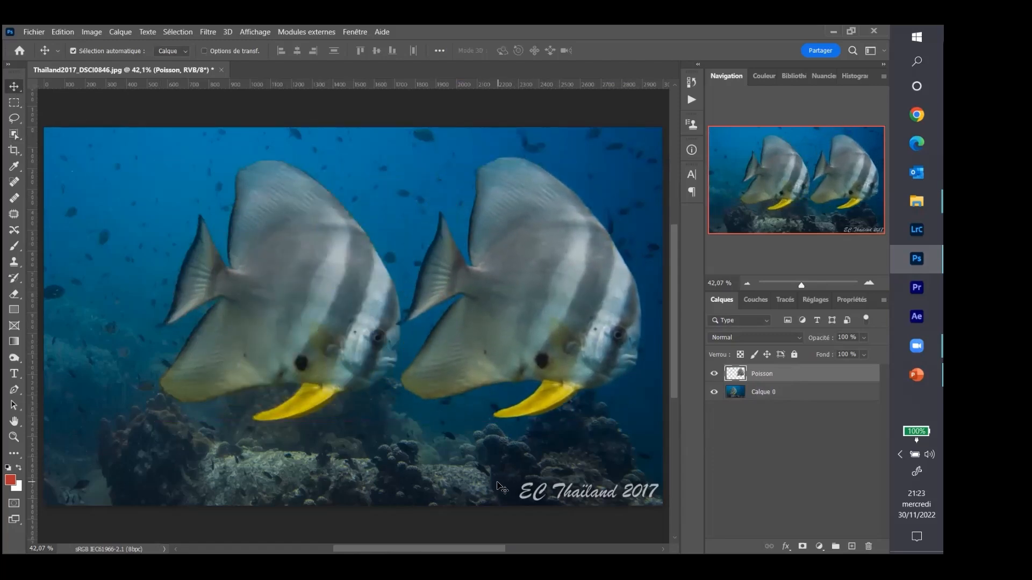
pyautogui.click(713, 375)
pyautogui.click(714, 374)
pyautogui.click(713, 393)
pyautogui.click(714, 392)
pyautogui.click(713, 375)
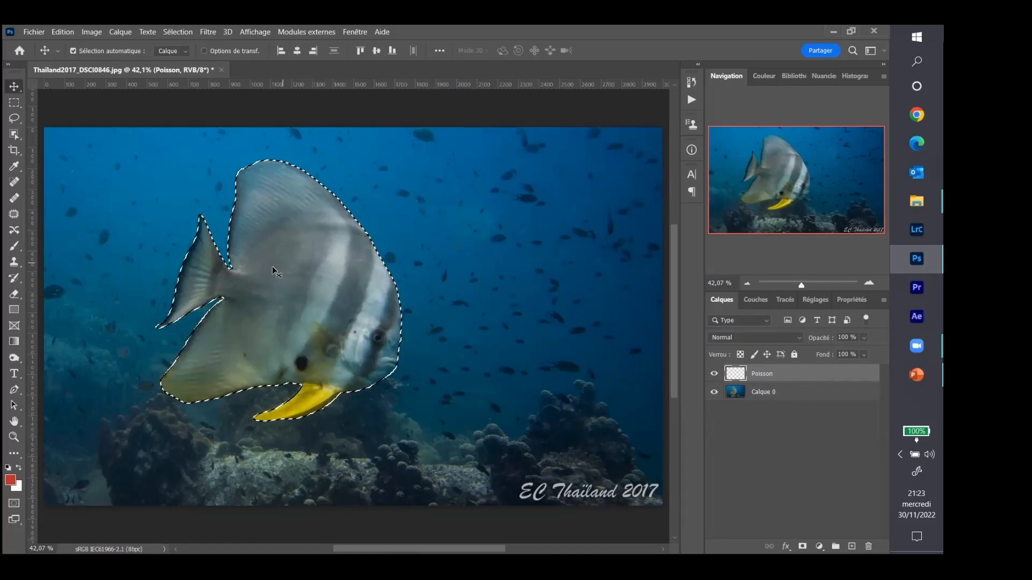
# Step: Try to move the selected fish area on the empty Poisson layer, with Calque 0 visible and with it hidden
pyautogui.moveTo(272, 266); pyautogui.dragTo(272, 270)
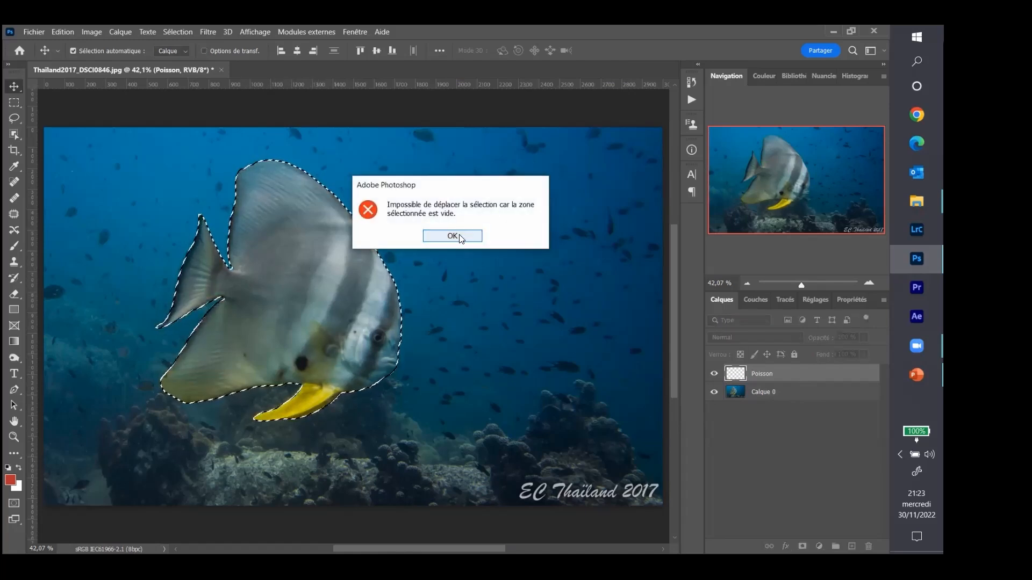
pyautogui.click(452, 236)
pyautogui.click(797, 389)
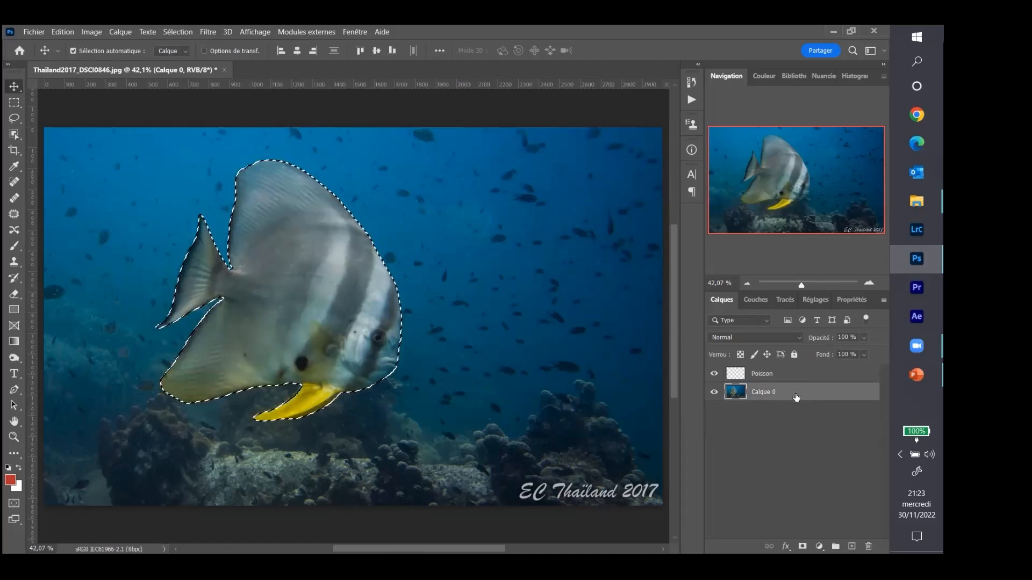
pyautogui.click(812, 376)
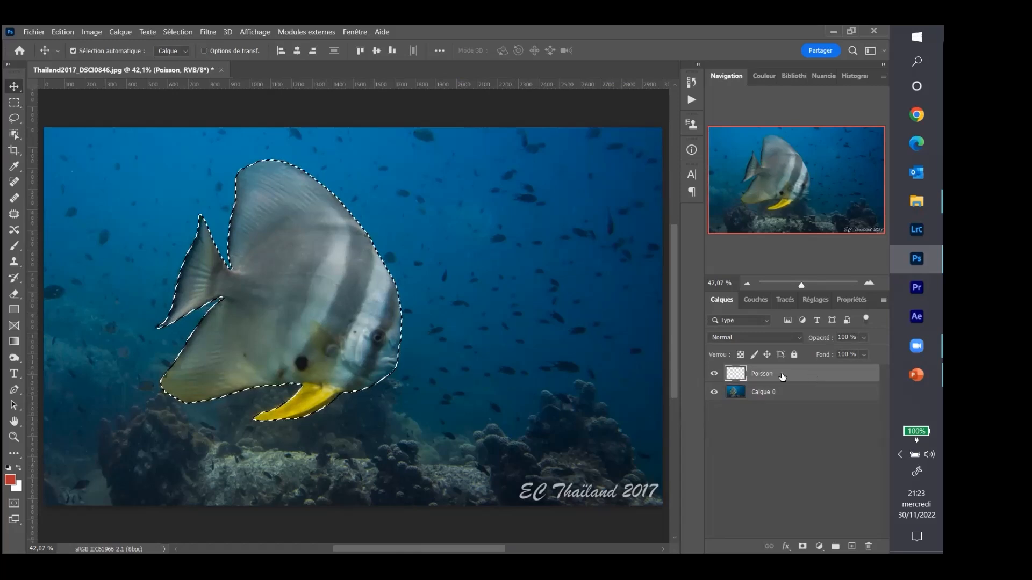
pyautogui.click(714, 392)
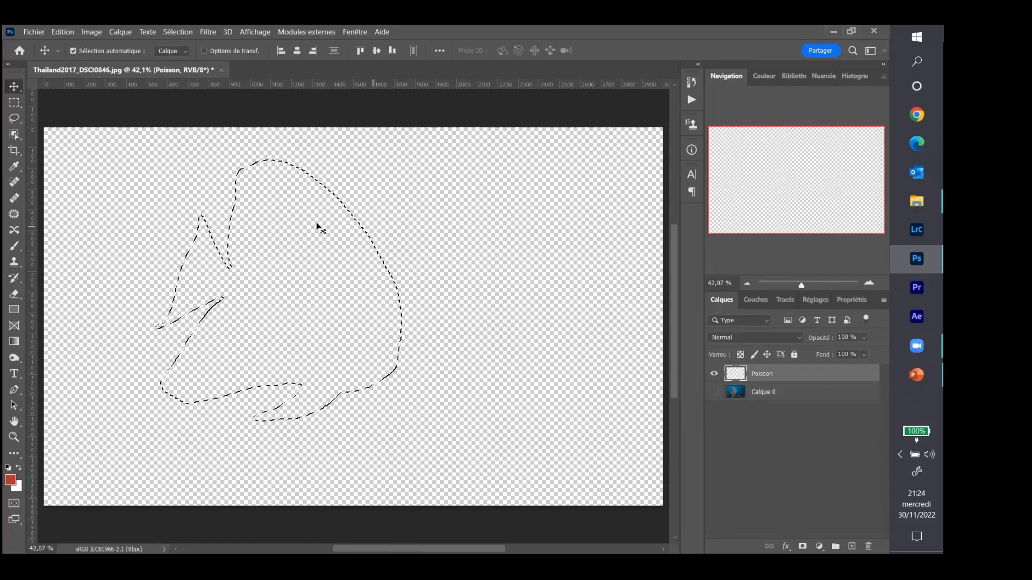
pyautogui.moveTo(251, 270); pyautogui.dragTo(253, 271)
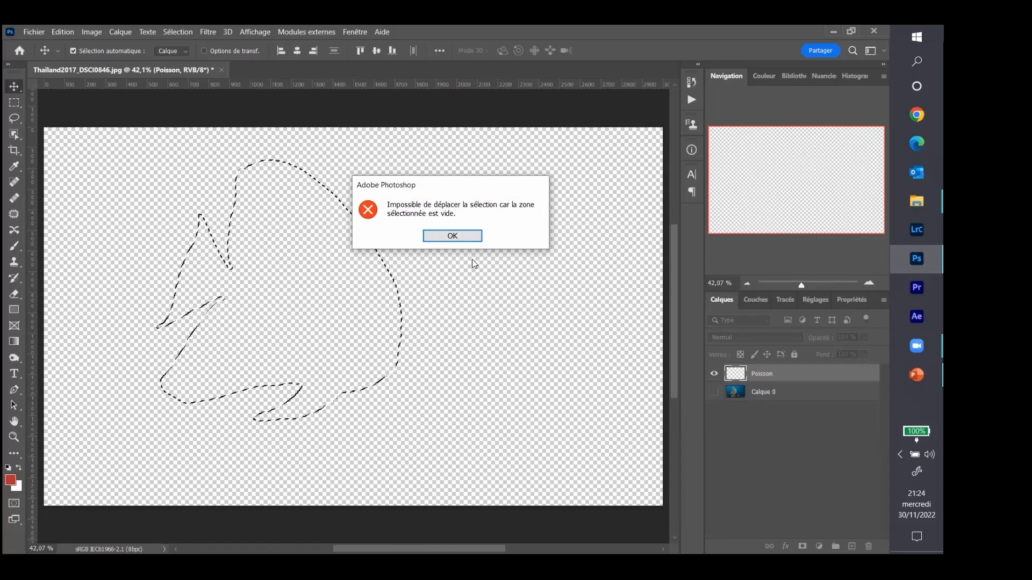
pyautogui.click(442, 237)
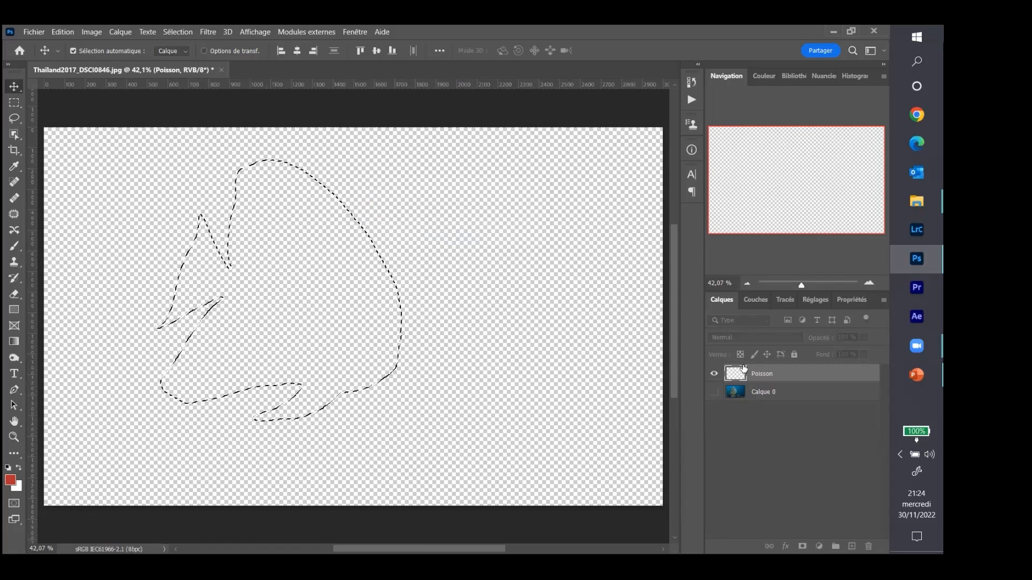
# Step: Show Calque 0 again, make it active, and copy the selected fish onto its own layer with Layer via Copy
pyautogui.click(715, 392)
pyautogui.click(759, 392)
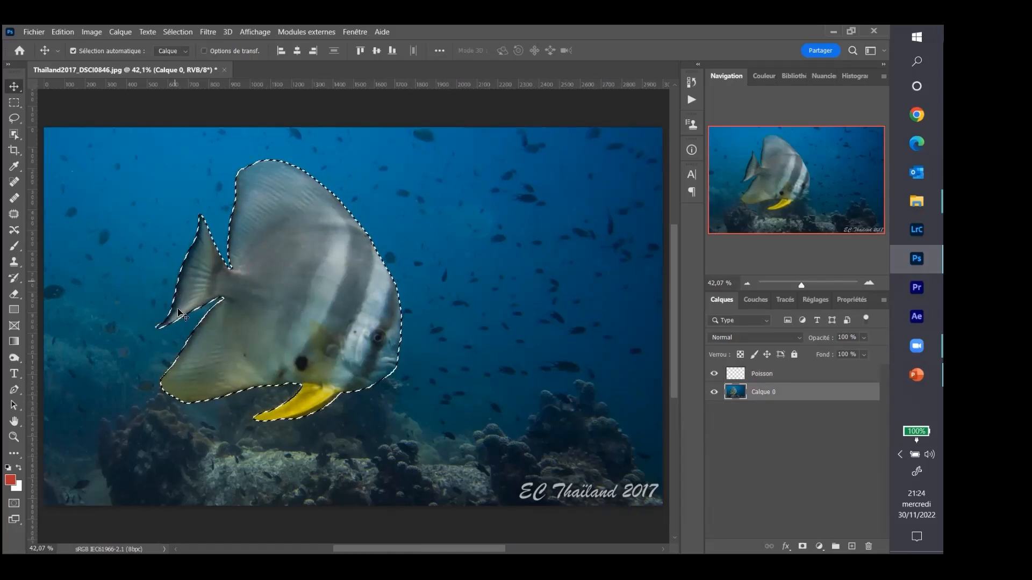
pyautogui.press('m')
pyautogui.rightClick(262, 259)
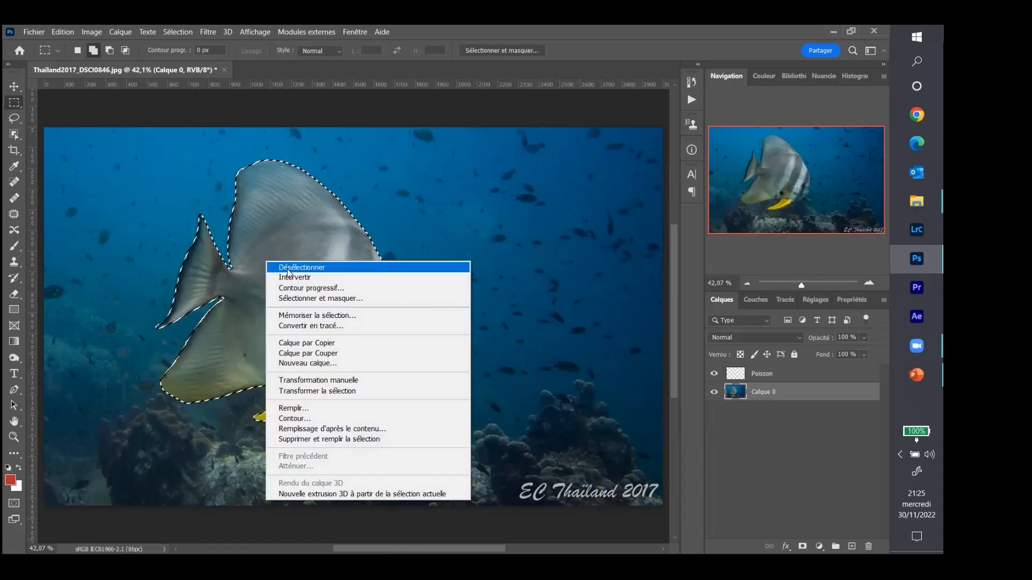
pyautogui.rightClick(242, 306)
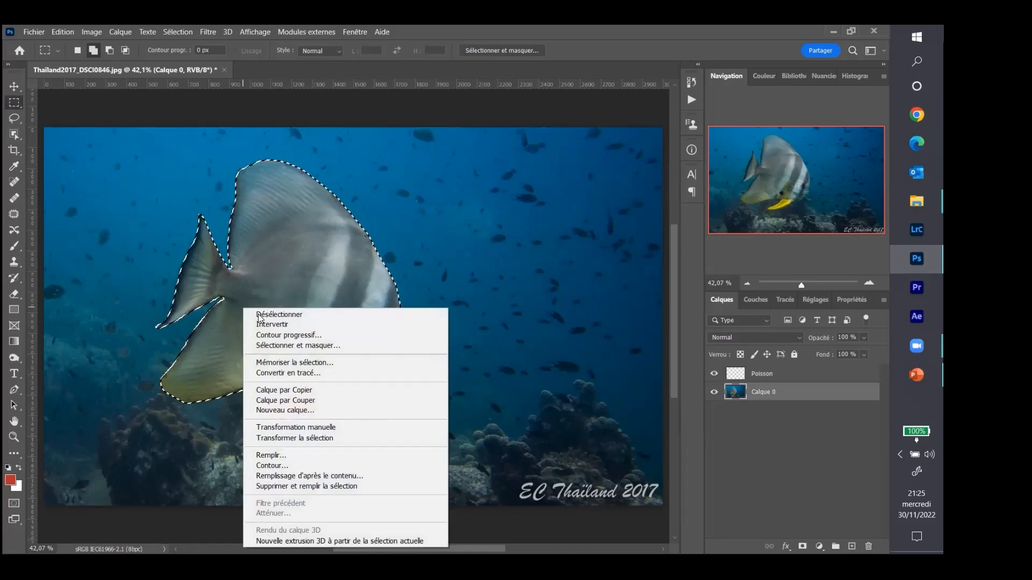
pyautogui.click(328, 392)
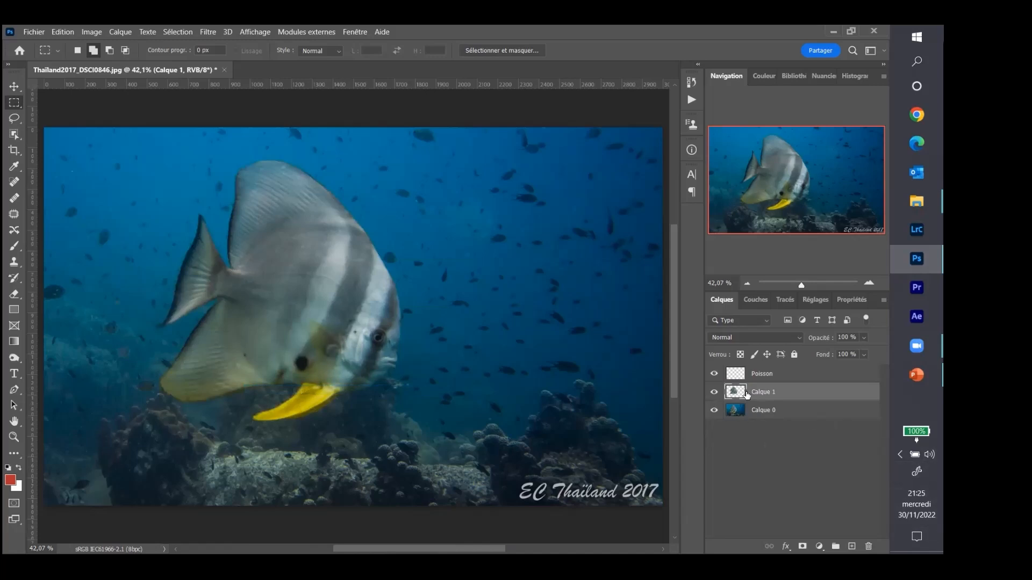
# Step: Toggle the visibility of the copied fish layer Calque 1 to compare it with the original photo
pyautogui.click(714, 394)
pyautogui.click(714, 393)
pyautogui.click(714, 394)
pyautogui.click(714, 394)
# Step: Shift the copied fish sideways so it overlaps the original, and undo both the move and the layer copy
pyautogui.click(16, 88)
pyautogui.moveTo(299, 299); pyautogui.dragTo(373, 297)
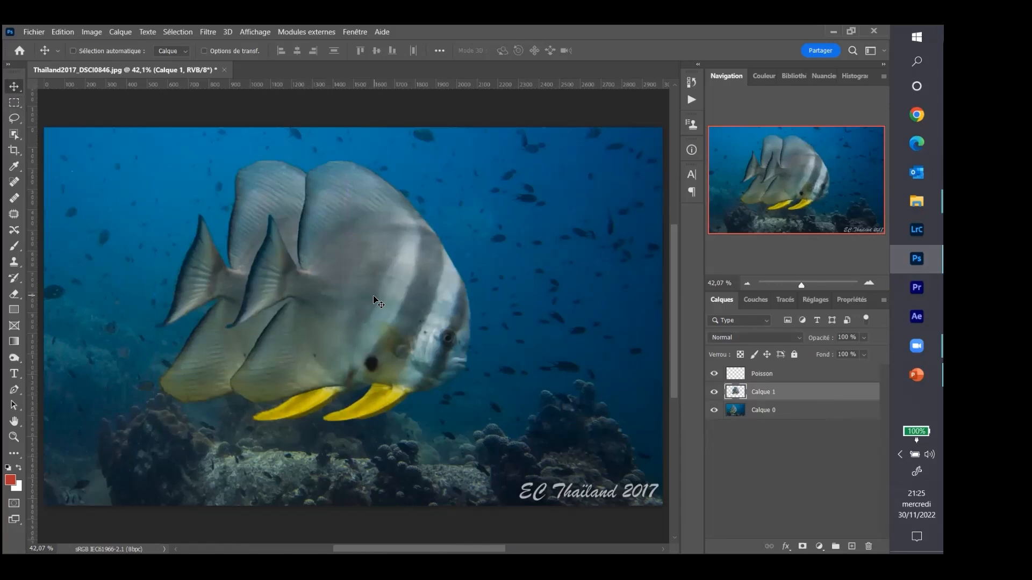
pyautogui.hotkey('ctrl', 'z')
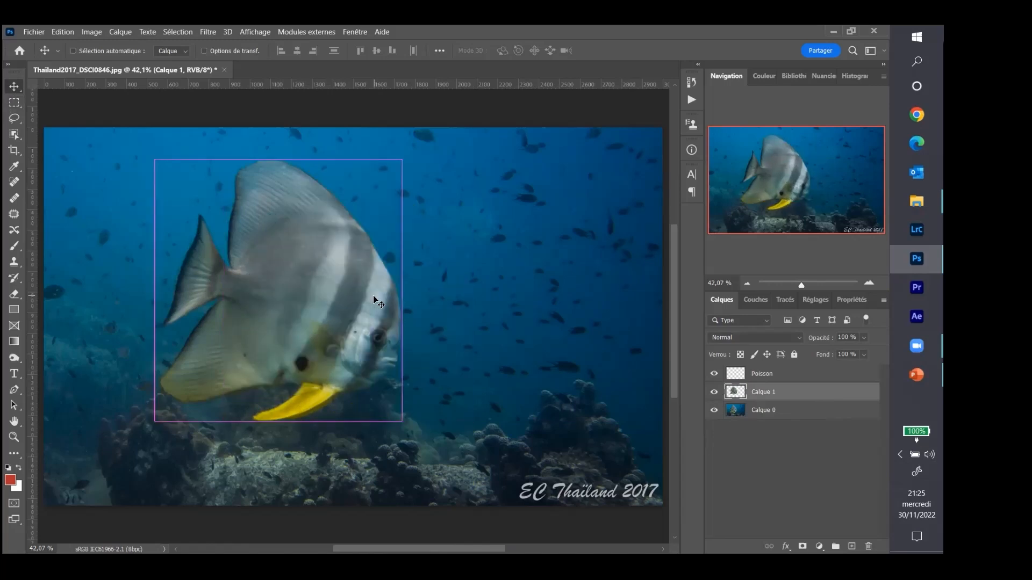
pyautogui.hotkey('ctrl', 'z')
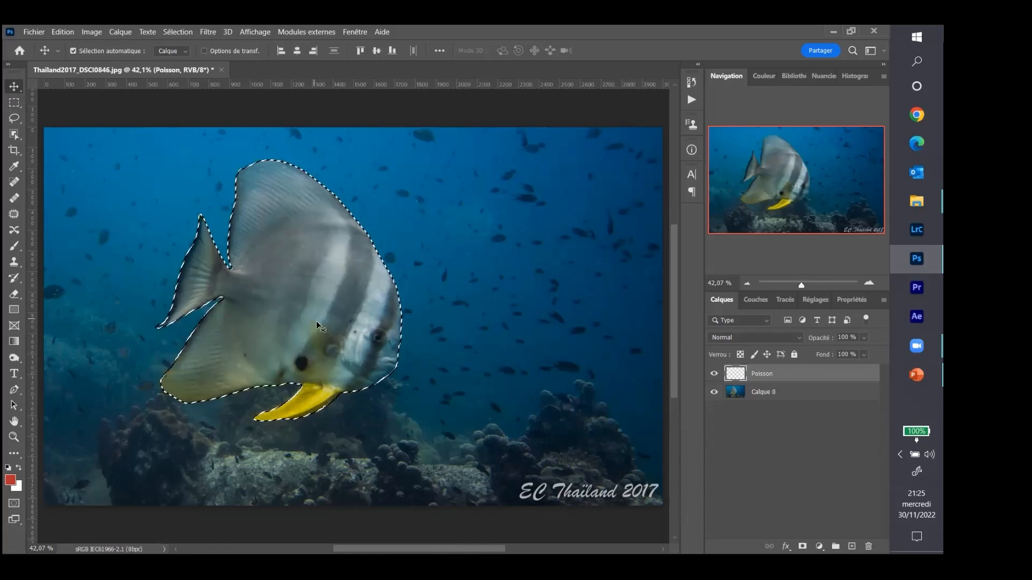
# Step: Try to create a layer from the fish selection with Layer via Cut while the empty Poisson layer is active
pyautogui.press('m')
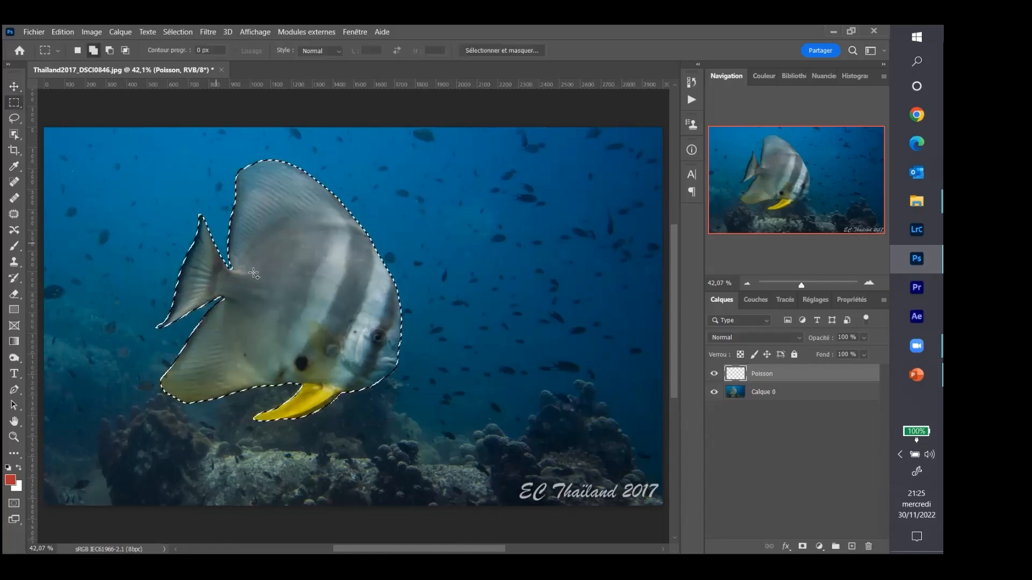
pyautogui.rightClick(263, 279)
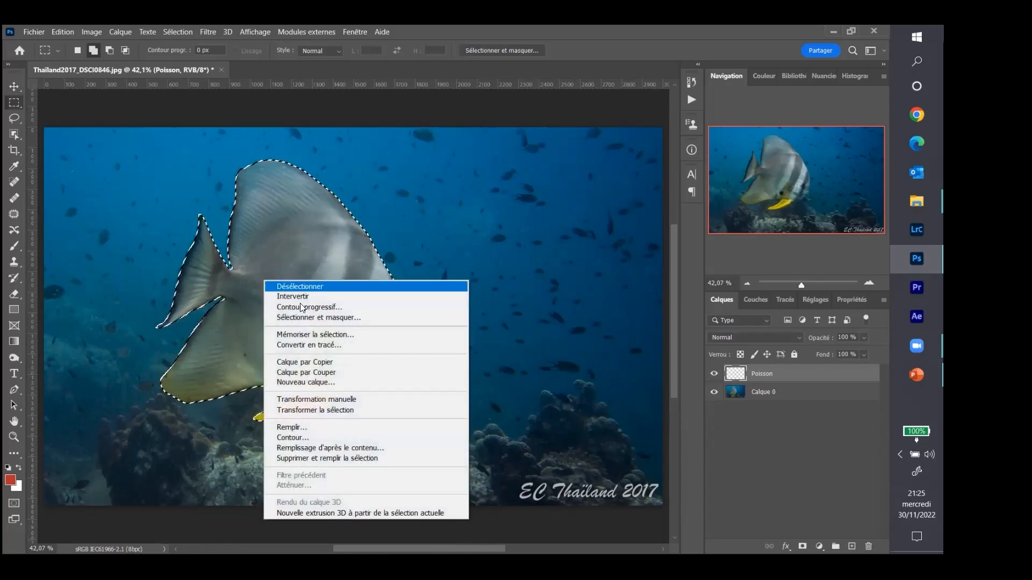
pyautogui.click(314, 373)
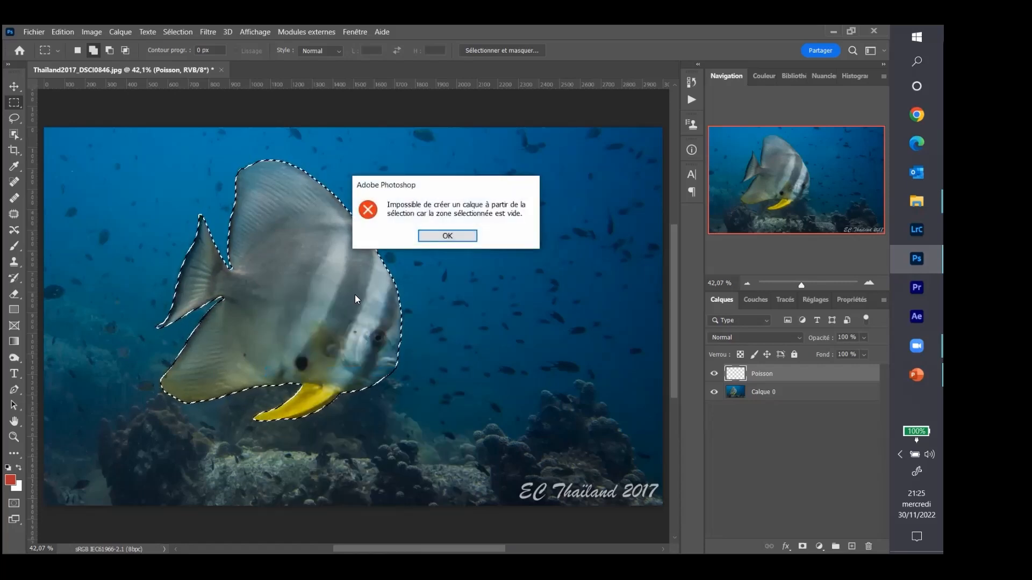
pyautogui.click(447, 236)
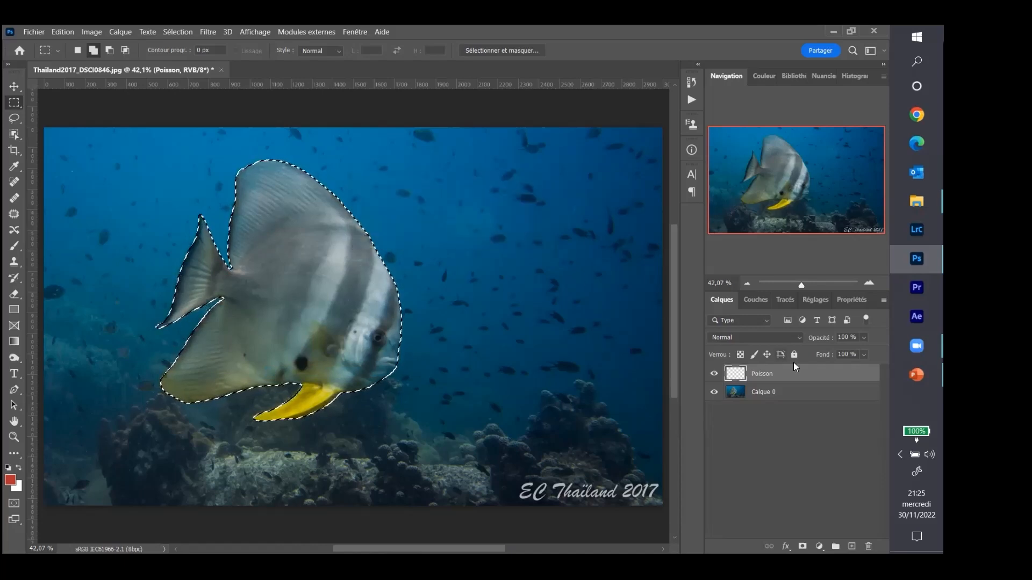
# Step: Make Calque 0 active and cut the selected fish onto its own layer with Layer via Cut
pyautogui.click(790, 391)
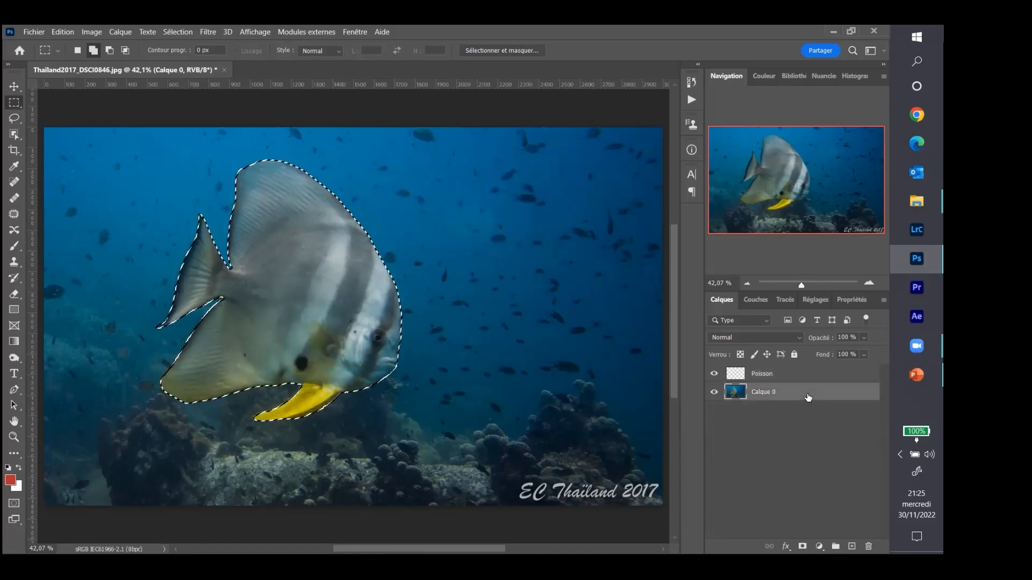
pyautogui.rightClick(284, 292)
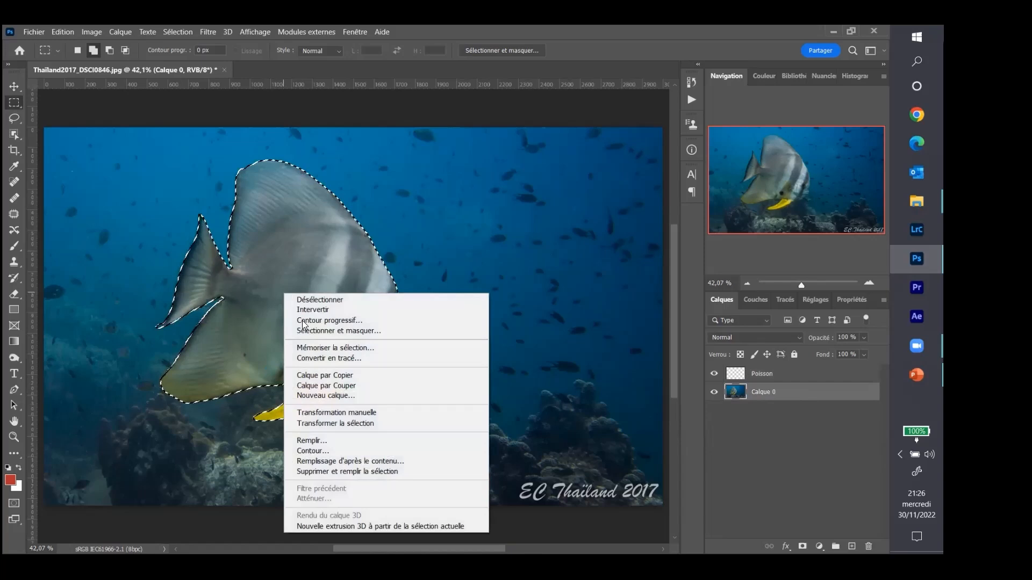
pyautogui.click(318, 376)
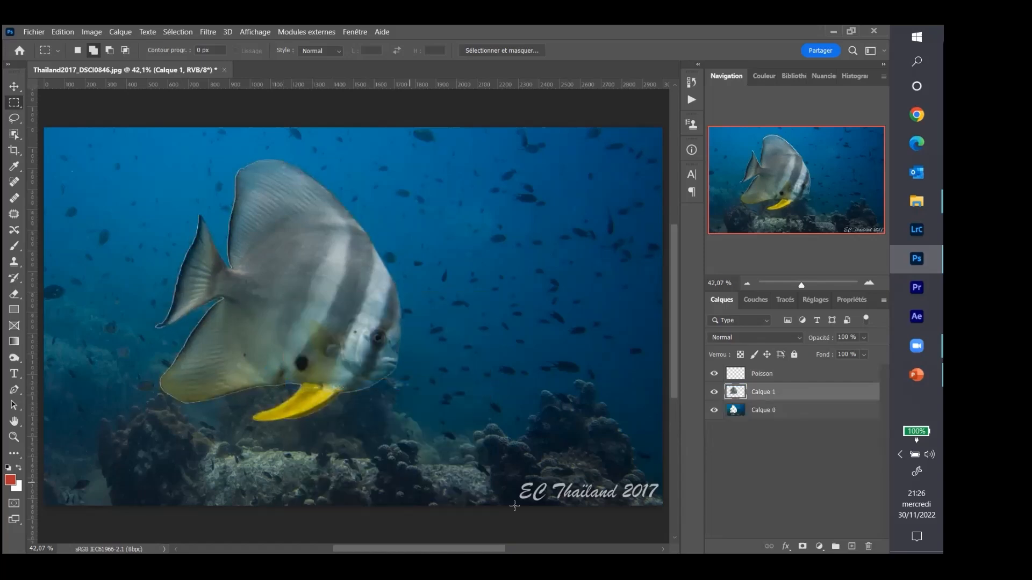
# Step: Move the cut fish aside to expose the hole in Calque 0, and undo the moves
pyautogui.click(14, 87)
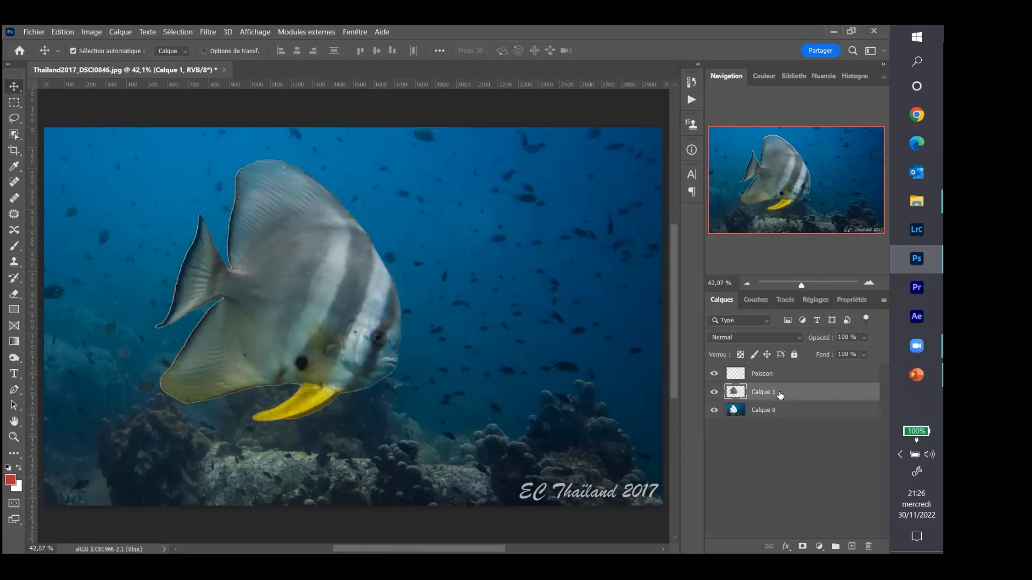
pyautogui.moveTo(334, 312); pyautogui.dragTo(521, 336)
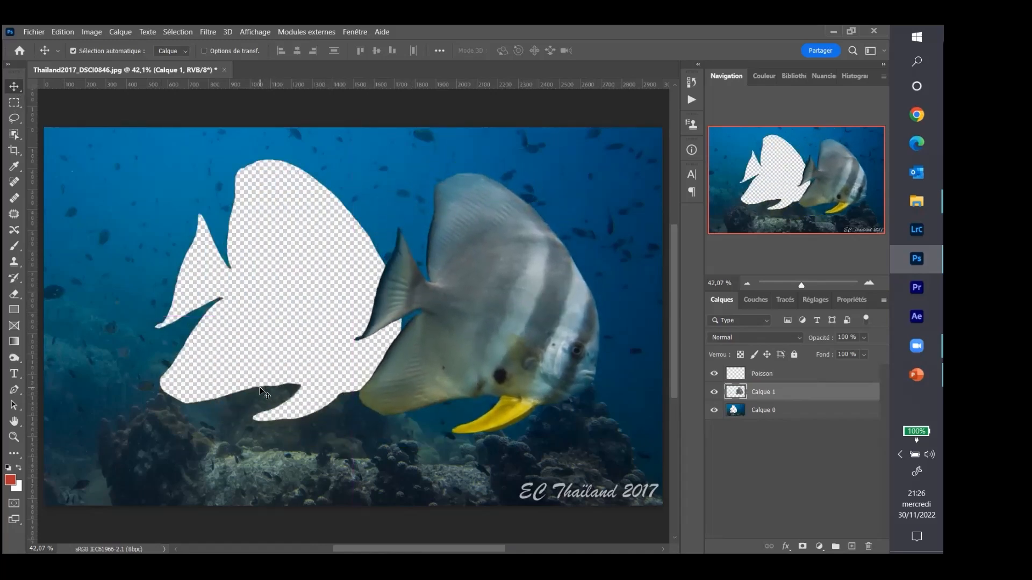
pyautogui.moveTo(488, 317); pyautogui.dragTo(471, 271)
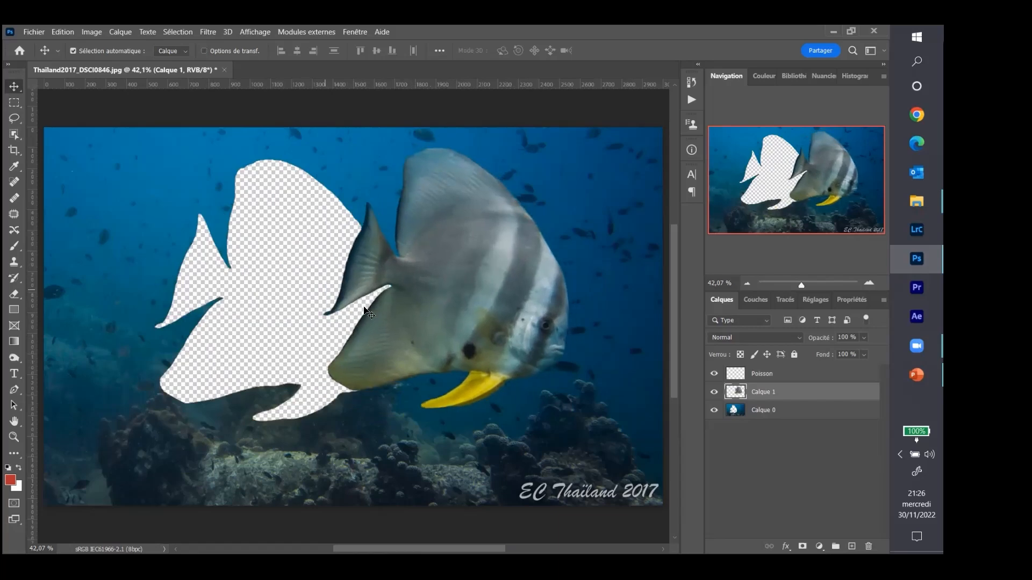
pyautogui.click(802, 413)
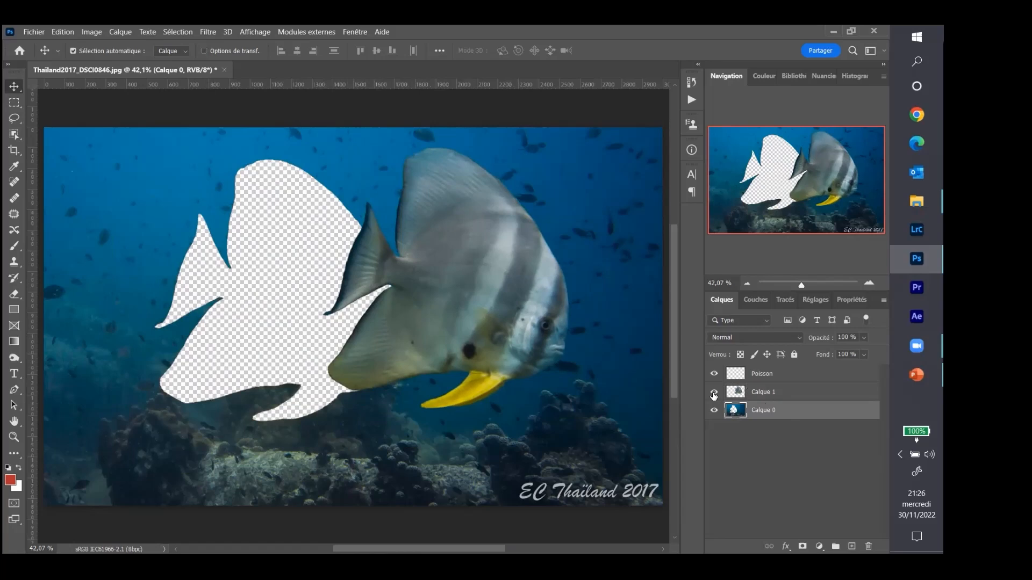
pyautogui.hotkey('ctrl', 'z')
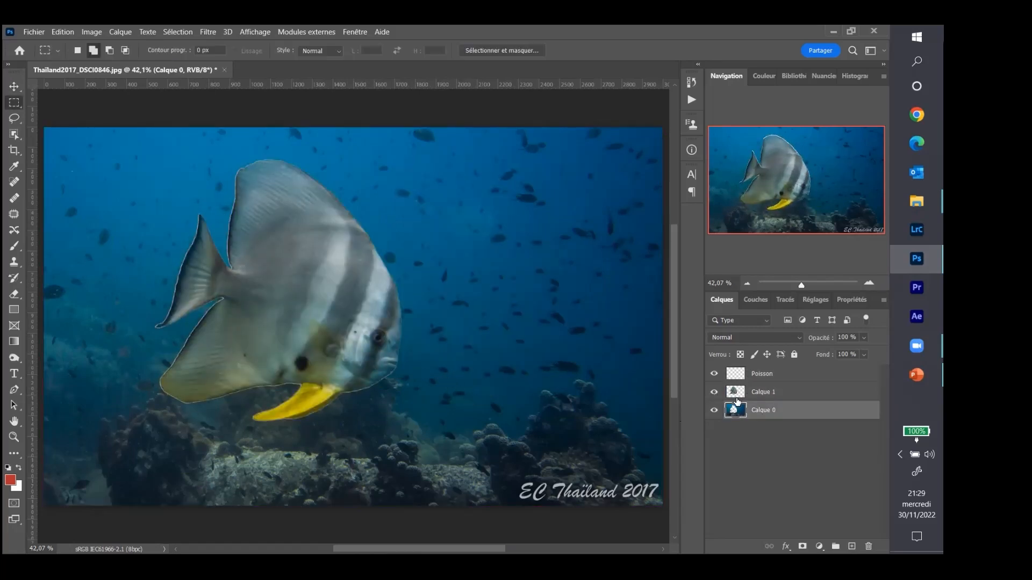
# Step: Hide the cut fish layer Calque 1 and make the background layer Calque 0 active
pyautogui.click(737, 397)
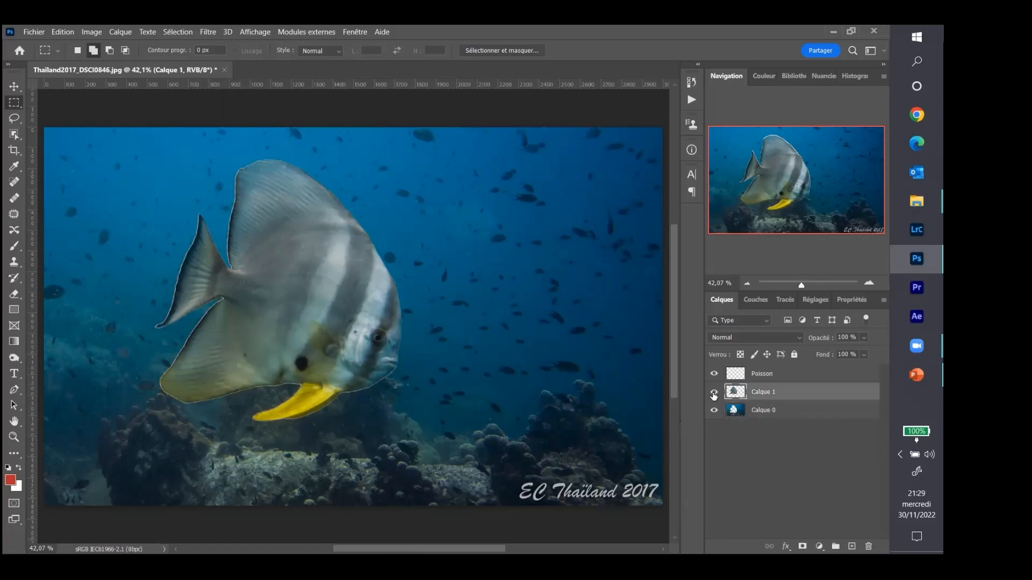
pyautogui.click(714, 396)
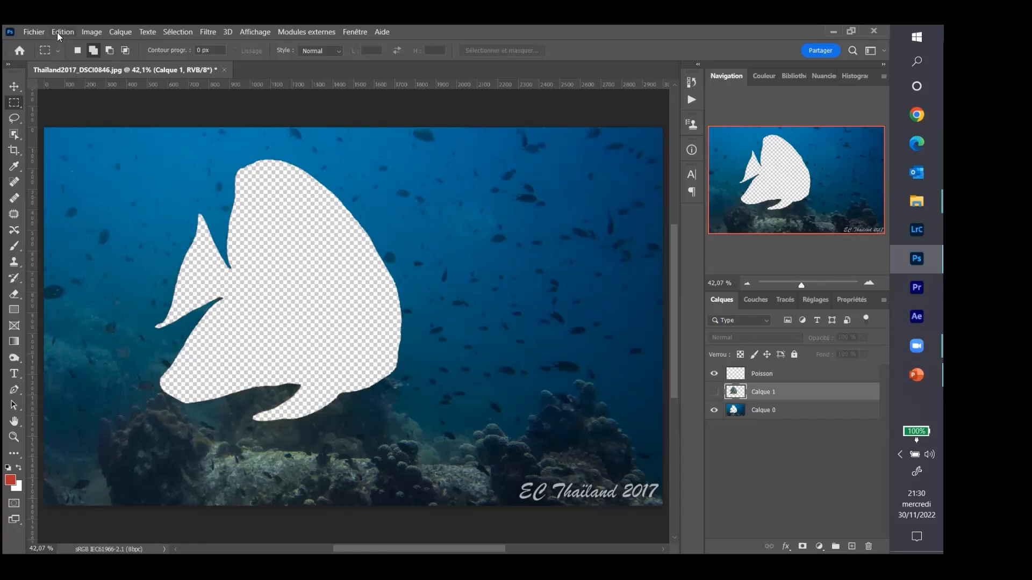
pyautogui.hotkey('alt', '[')
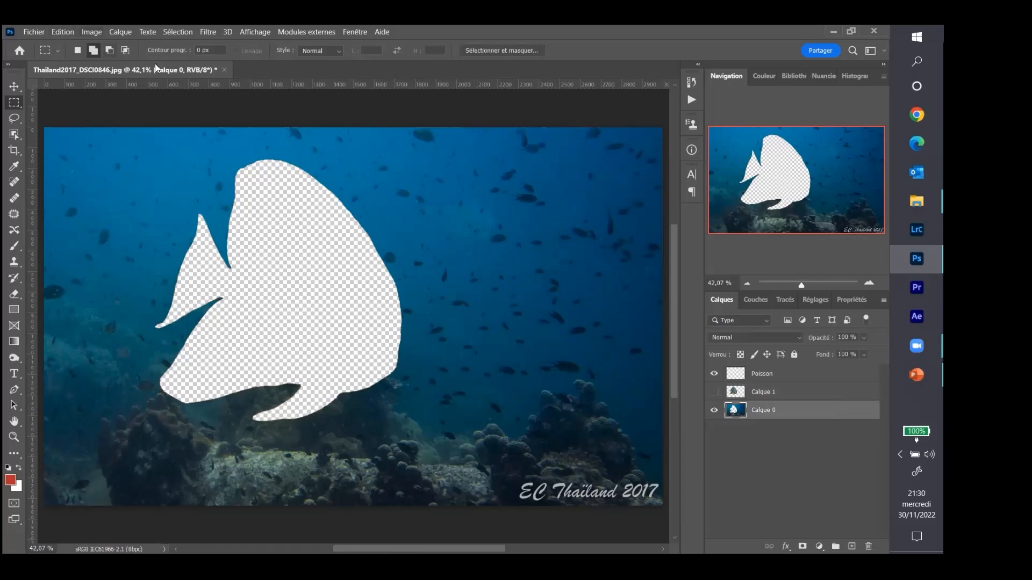
pyautogui.click(60, 32)
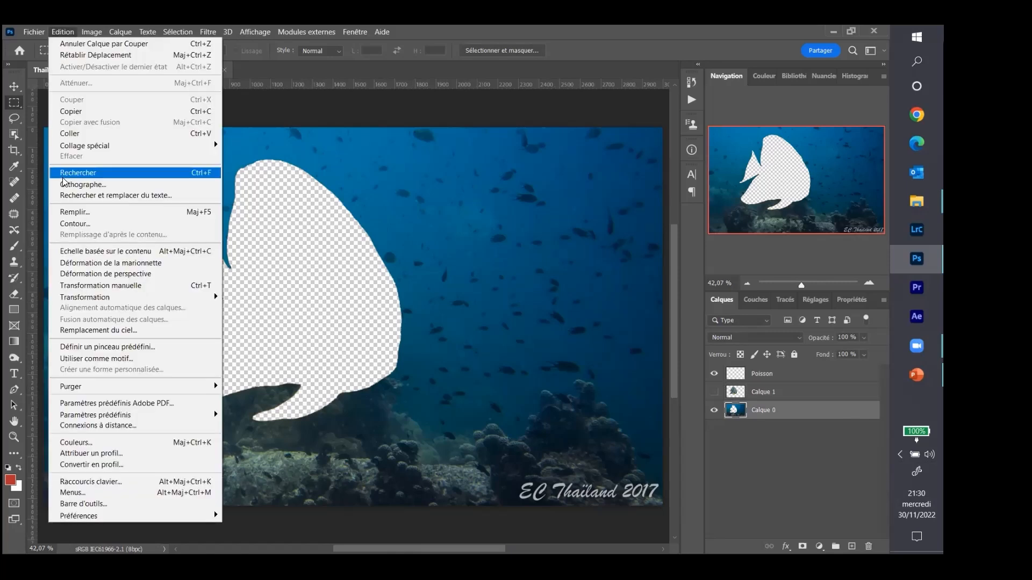
pyautogui.click(68, 213)
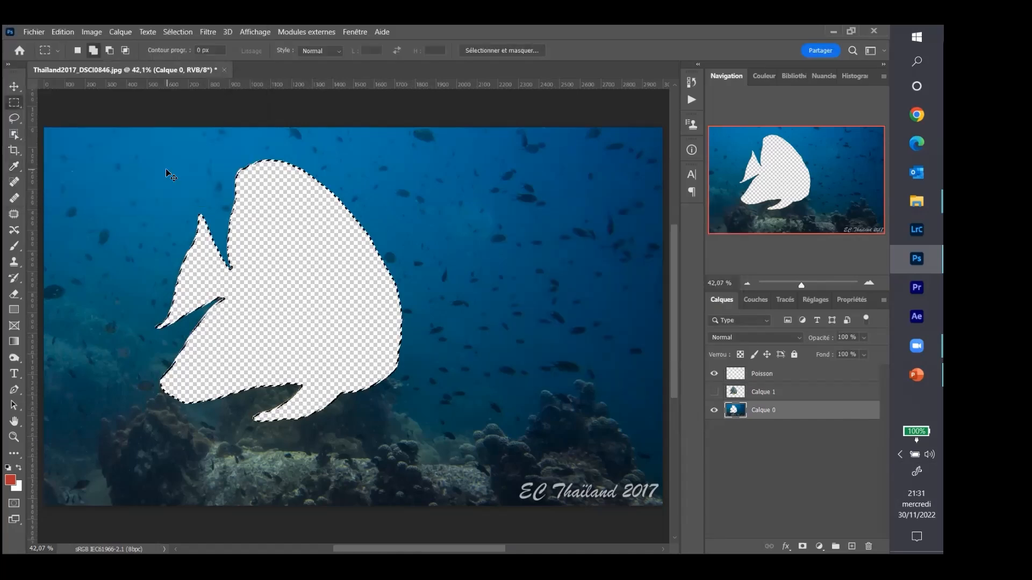
pyautogui.press('Escape')
# Step: Select a rectangle around the fish-shaped hole in Calque 0 and fill it with the Fill command
pyautogui.press('m')
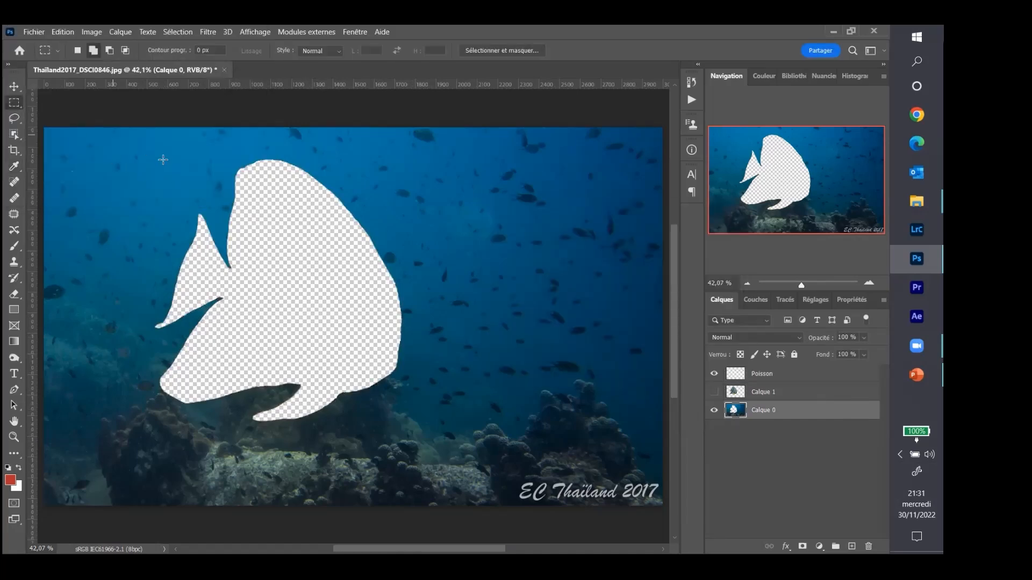
pyautogui.moveTo(147, 162); pyautogui.dragTo(302, 324)
pyautogui.moveTo(375, 403); pyautogui.dragTo(424, 421)
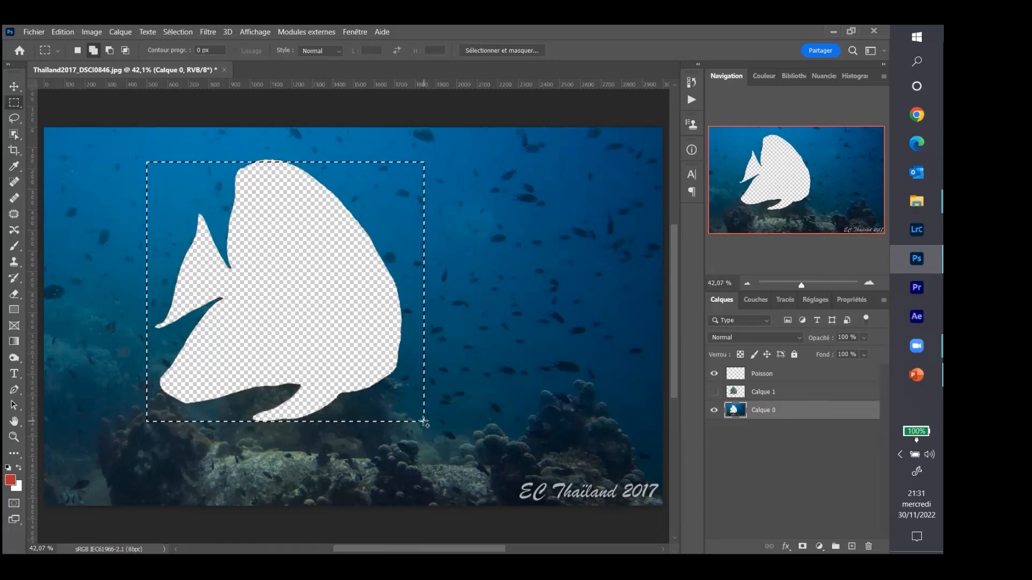
pyautogui.click(64, 32)
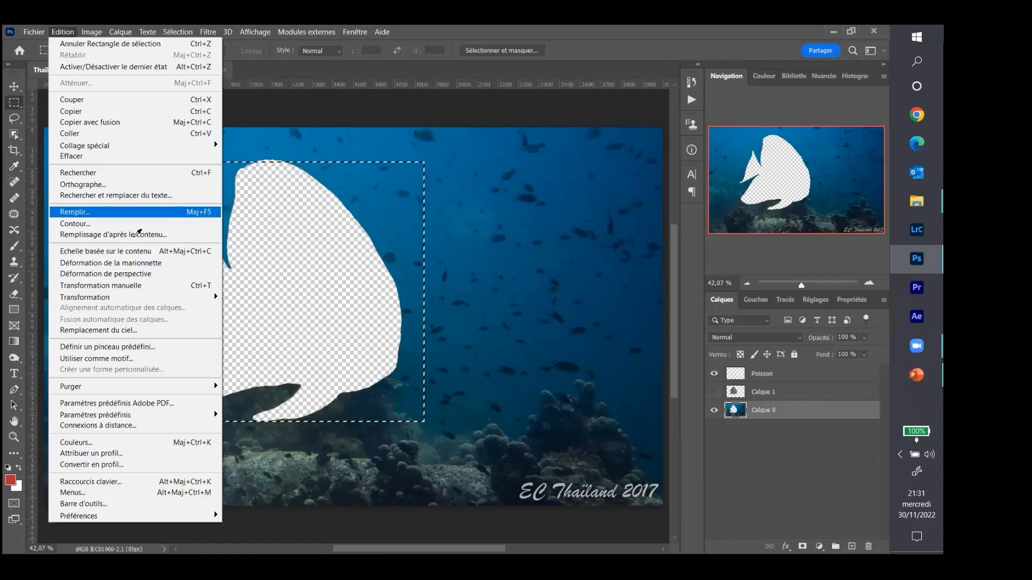
pyautogui.click(85, 212)
pyautogui.click(715, 234)
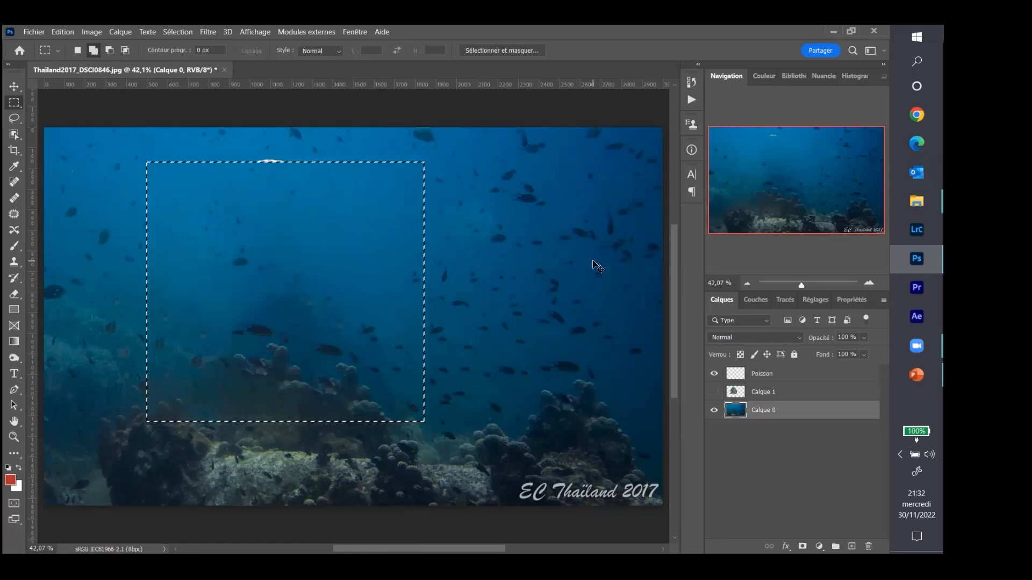
# Step: Undo the fill of the hole and remove the rectangular selection
pyautogui.click(593, 262)
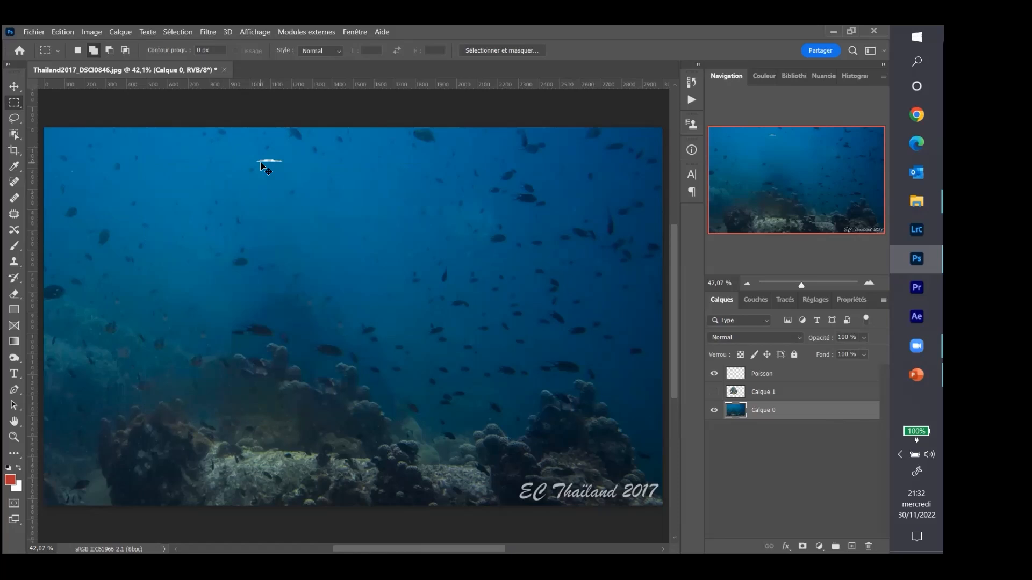
pyautogui.hotkey('ctrl', 'z')
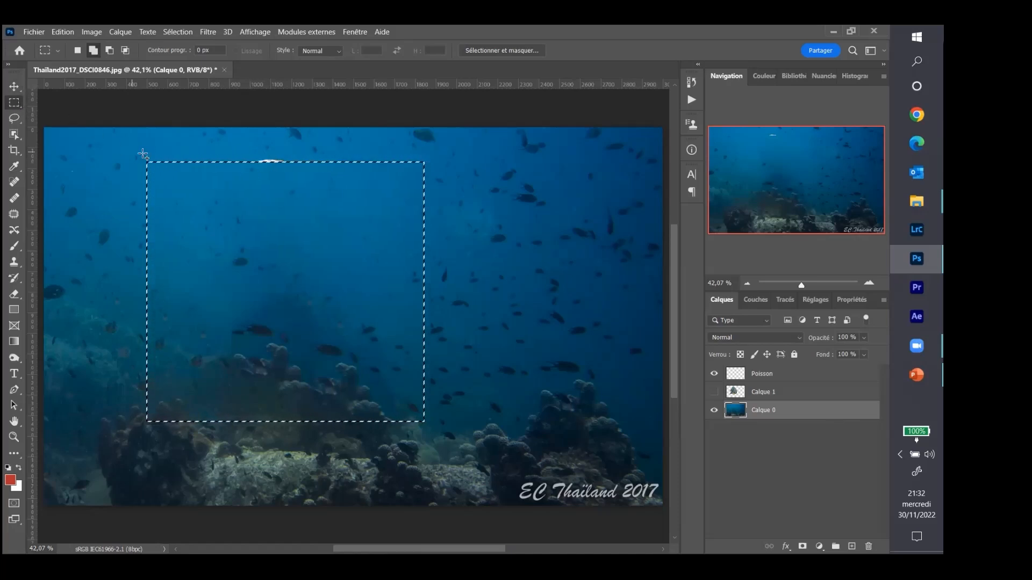
pyautogui.moveTo(119, 146); pyautogui.dragTo(467, 450)
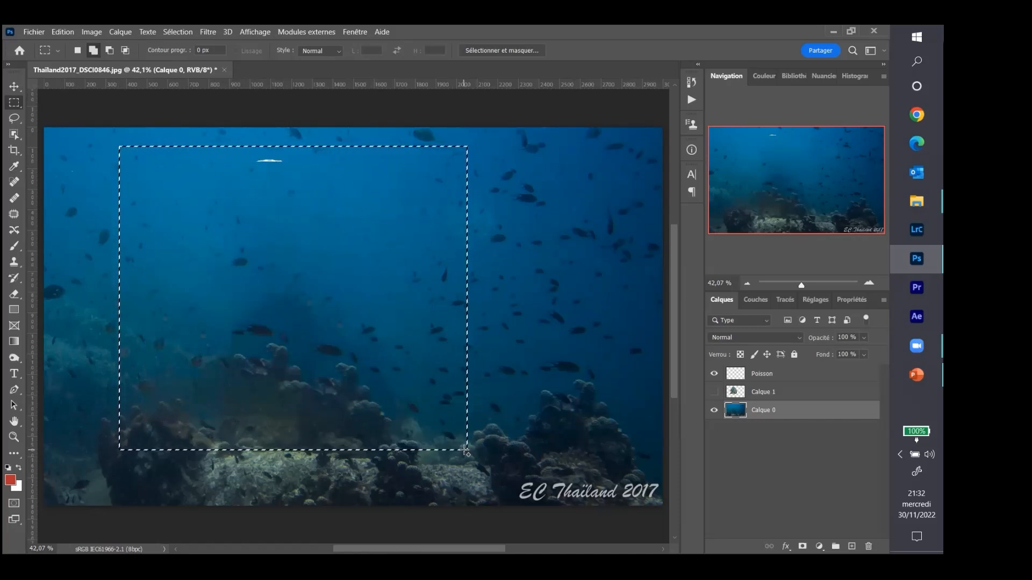
pyautogui.hotkey('ctrl', 'z')
pyautogui.hotkey('ctrl', 'z')
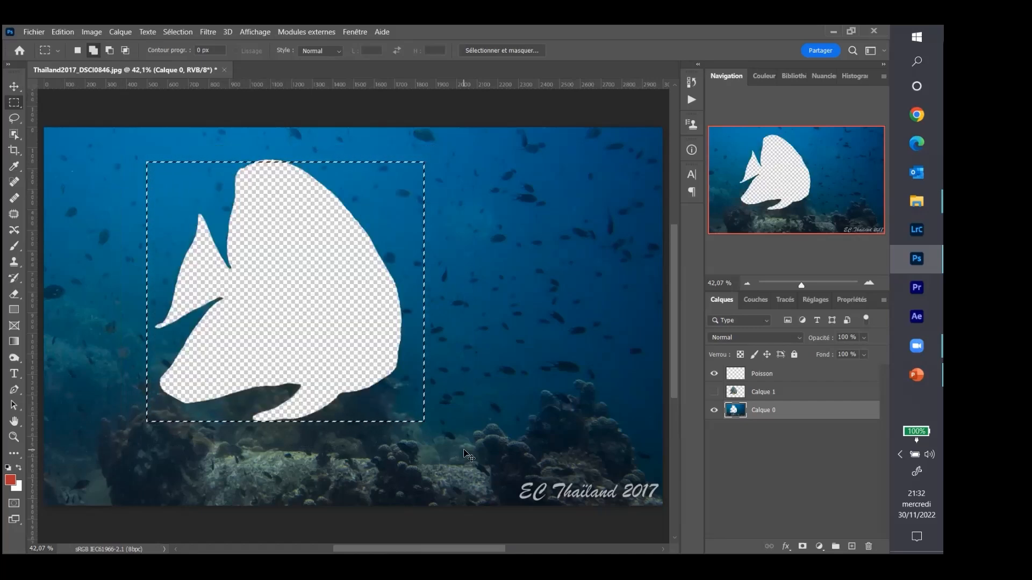
pyautogui.hotkey('ctrl', 'd')
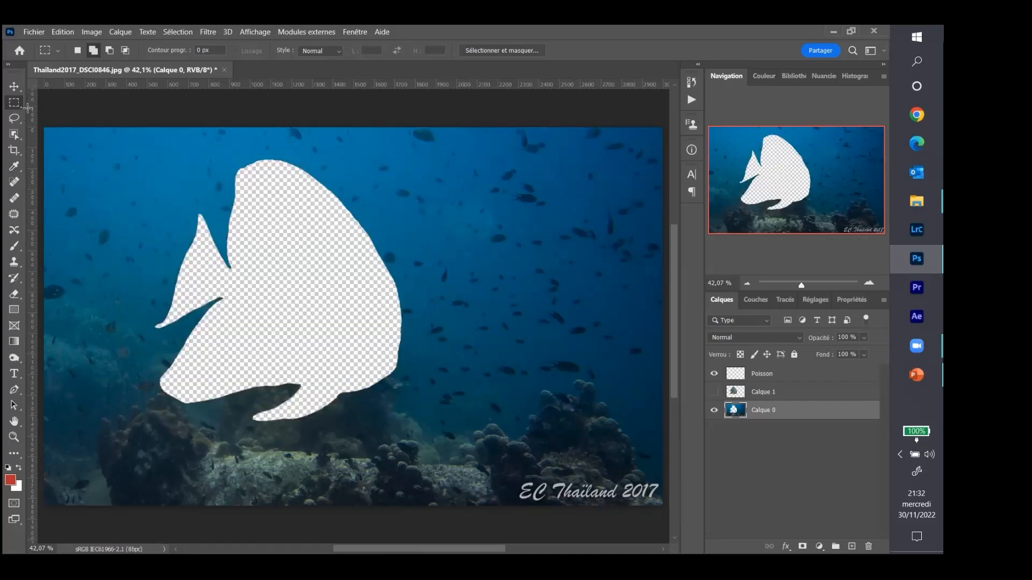
# Step: Select a larger rectangle enclosing the entire fish-shaped hole and fill it with Contenu pris en compte in Normal mode at 100% opacity
pyautogui.moveTo(118, 153); pyautogui.dragTo(441, 433)
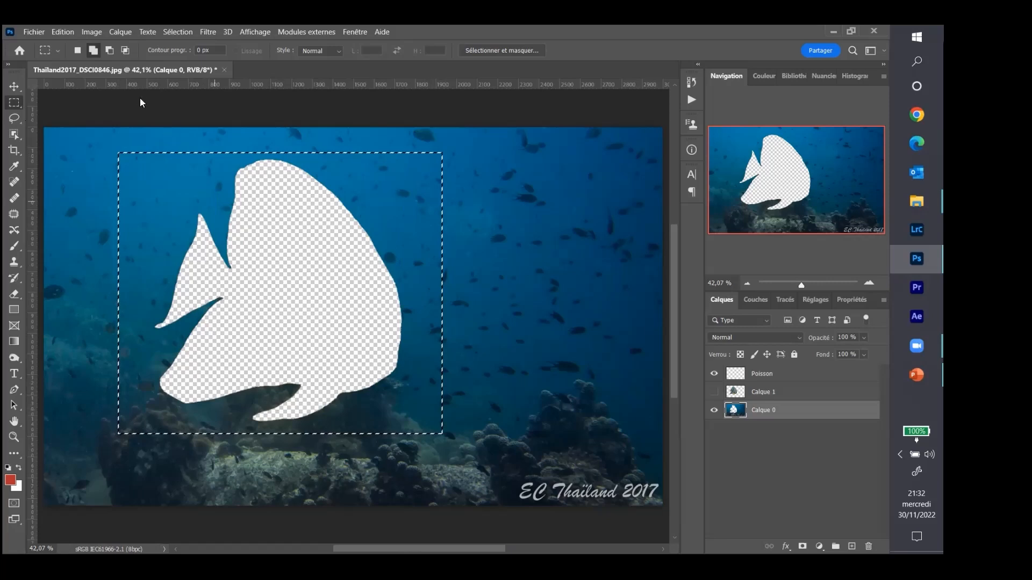
pyautogui.click(63, 31)
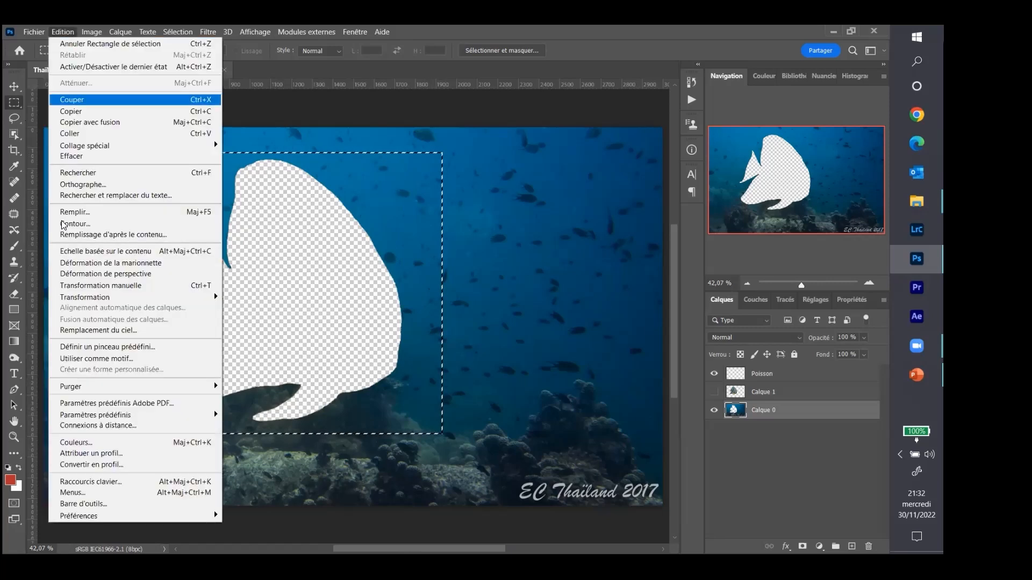
pyautogui.click(69, 209)
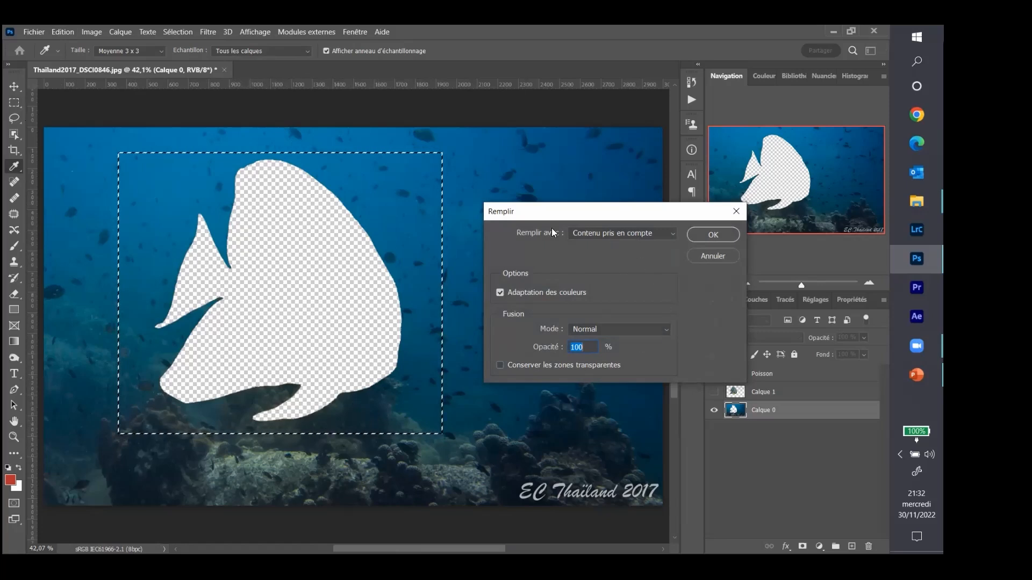
pyautogui.click(713, 235)
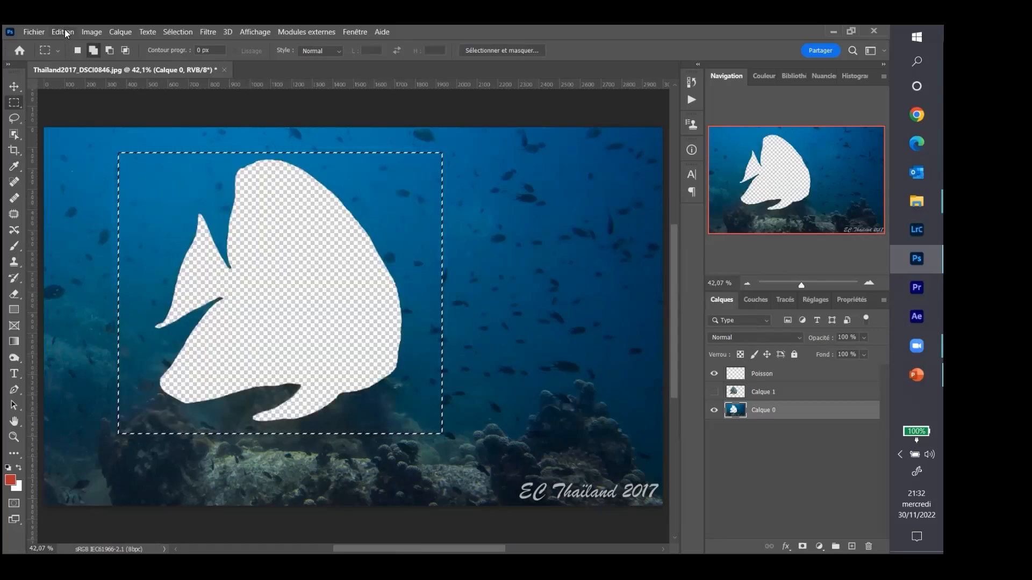
# Step: Run the Contenu pris en compte fill again on the same rectangle of Calque 0, and deselect it
pyautogui.click(62, 32)
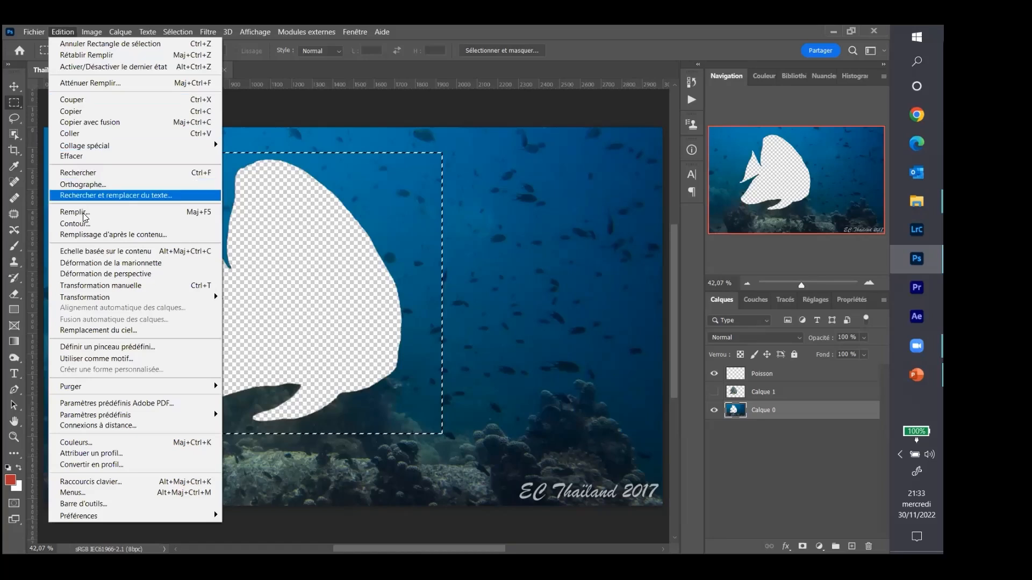
pyautogui.click(84, 211)
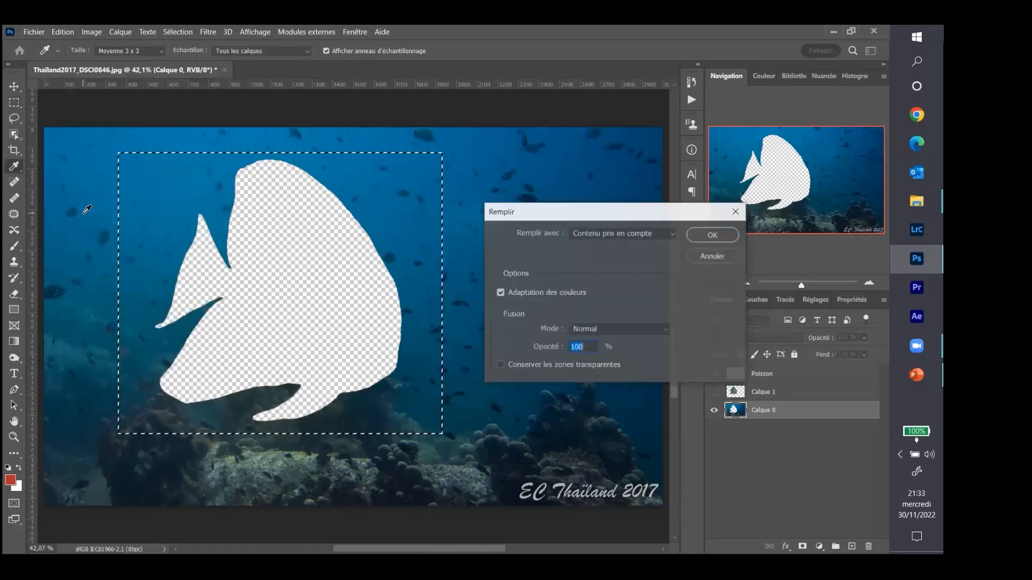
pyautogui.click(705, 237)
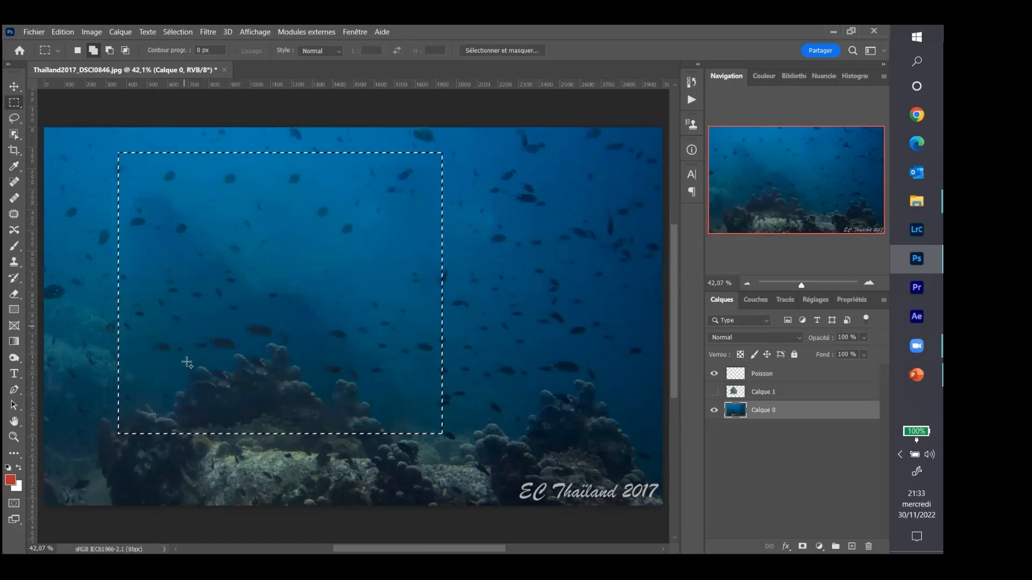
pyautogui.hotkey('ctrl', 'd')
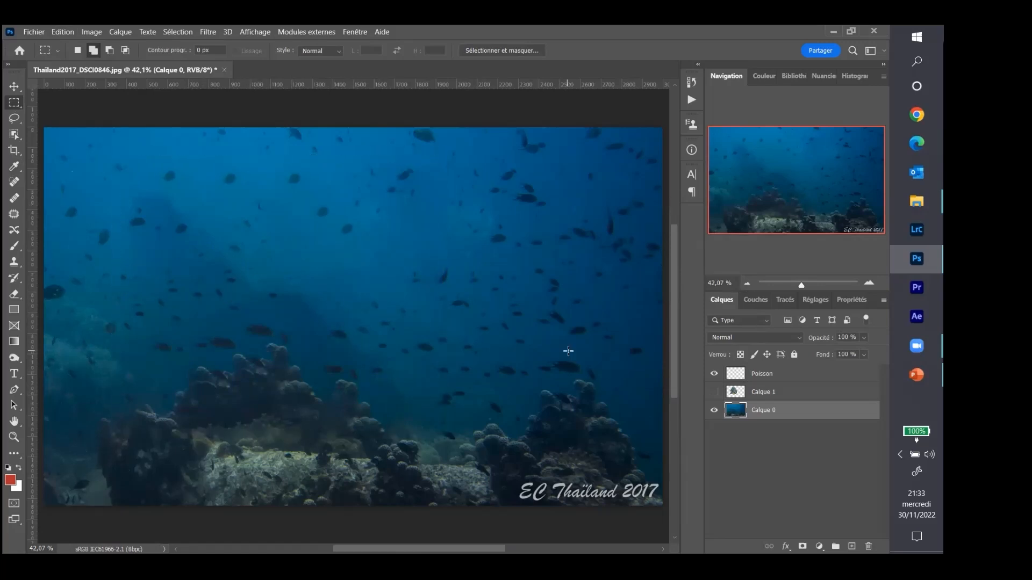
# Step: Show Calque 1 again and move the fish across the filled background, leaving it slightly right of its original place
pyautogui.click(714, 392)
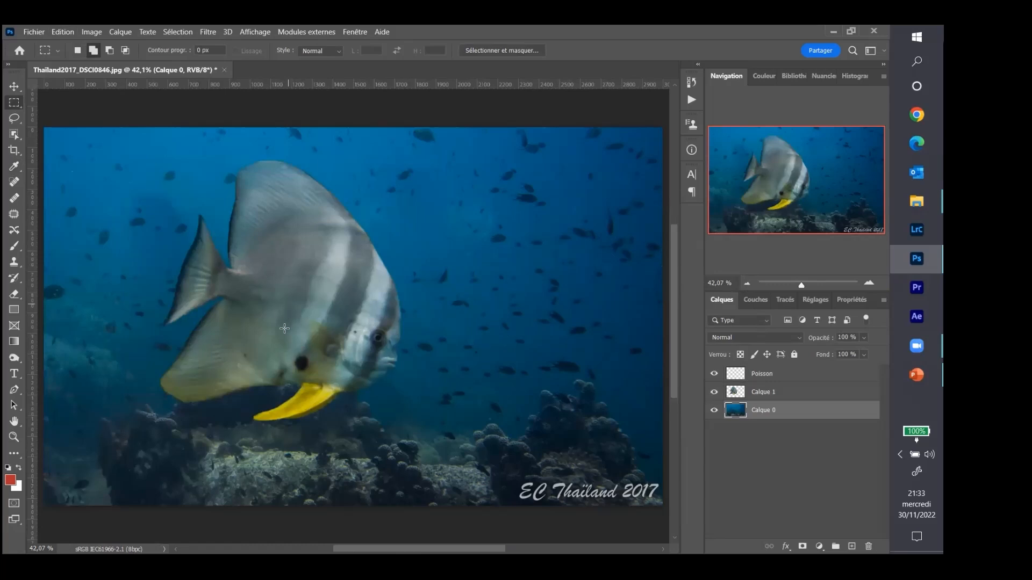
pyautogui.press('v')
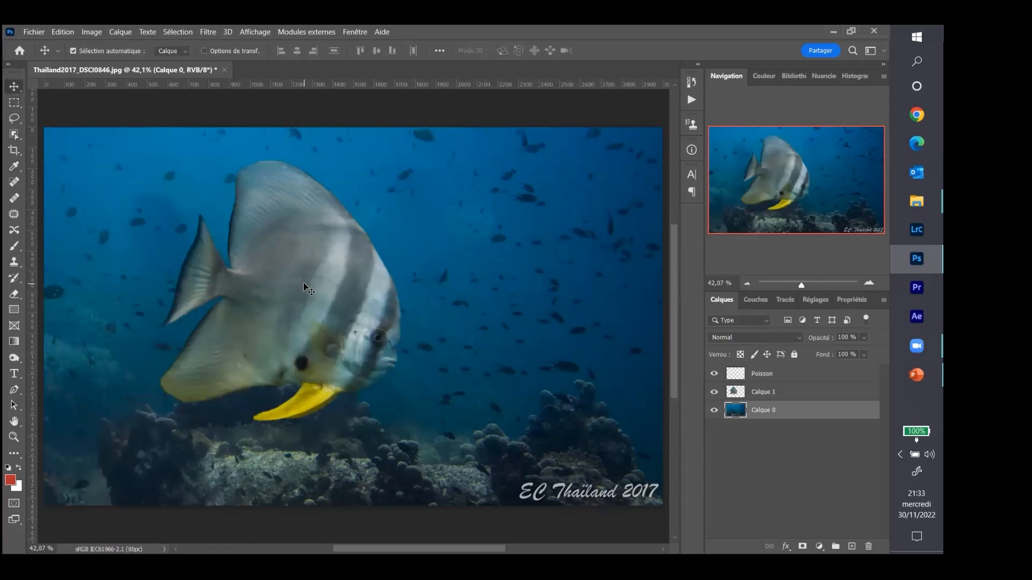
pyautogui.moveTo(304, 288); pyautogui.dragTo(490, 392)
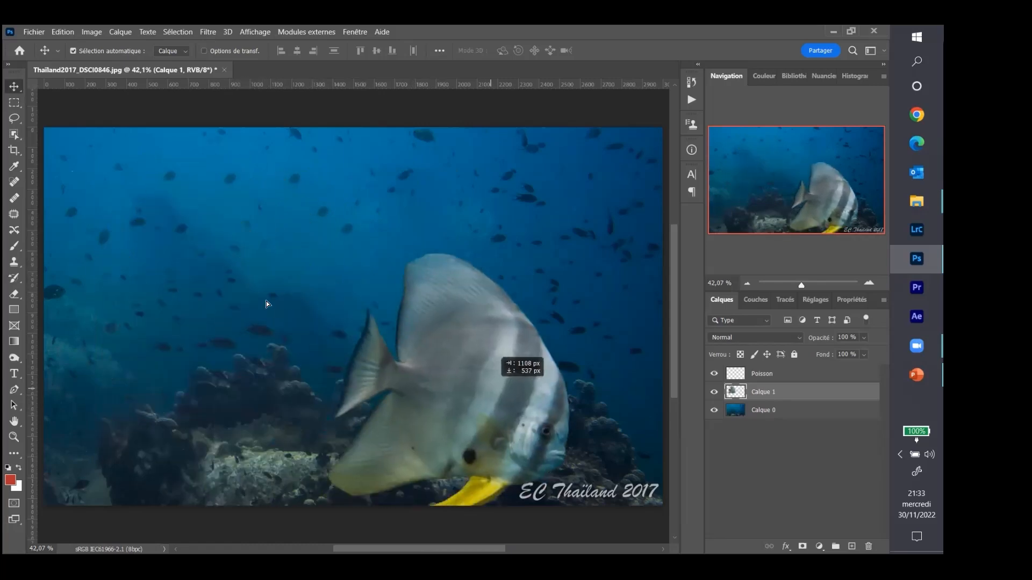
pyautogui.moveTo(266, 303); pyautogui.dragTo(329, 293)
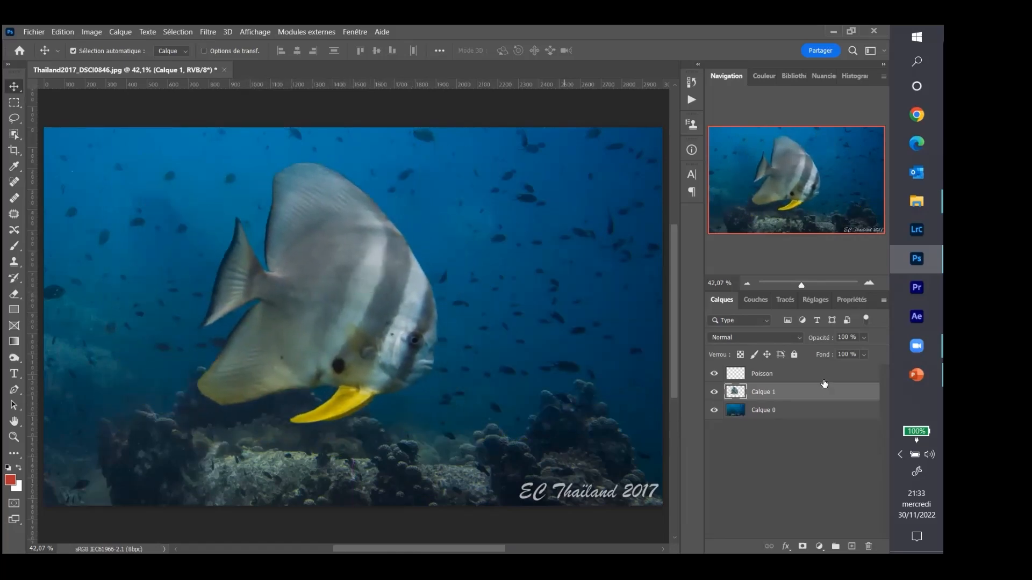
# Step: Delete the empty Poisson layer
pyautogui.click(815, 379)
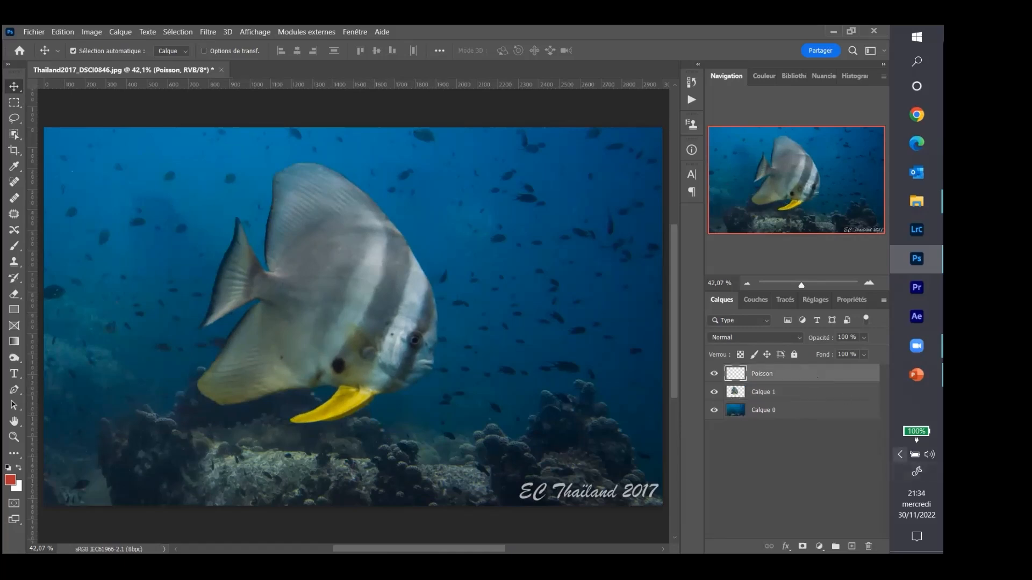
pyautogui.press('Delete')
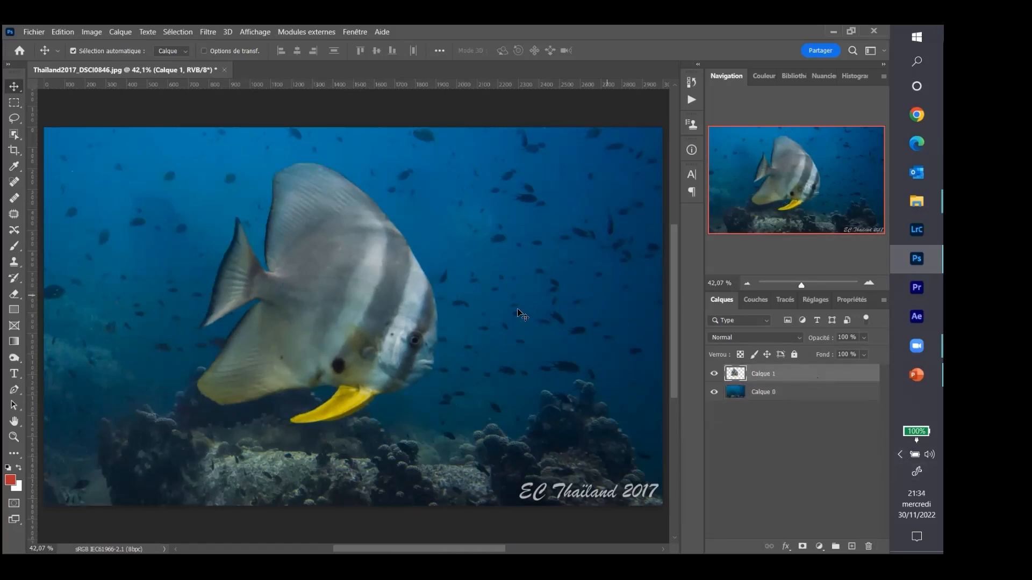
# Step: Move the fish on Calque 1 around the photo and place it near the upper-left side of the scene
pyautogui.moveTo(355, 304); pyautogui.dragTo(435, 329)
pyautogui.moveTo(338, 267); pyautogui.dragTo(198, 262)
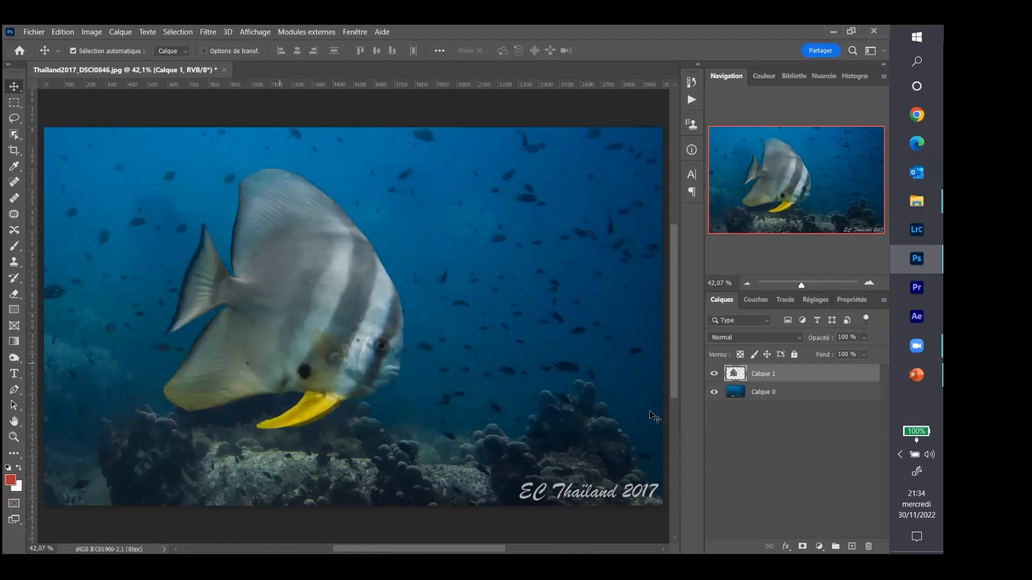
pyautogui.moveTo(374, 274); pyautogui.dragTo(184, 249)
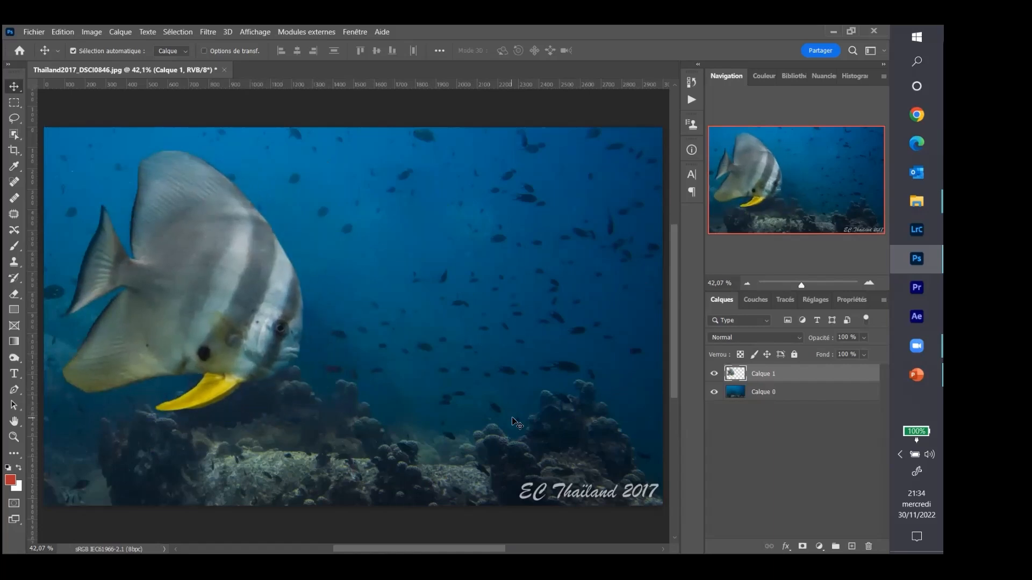